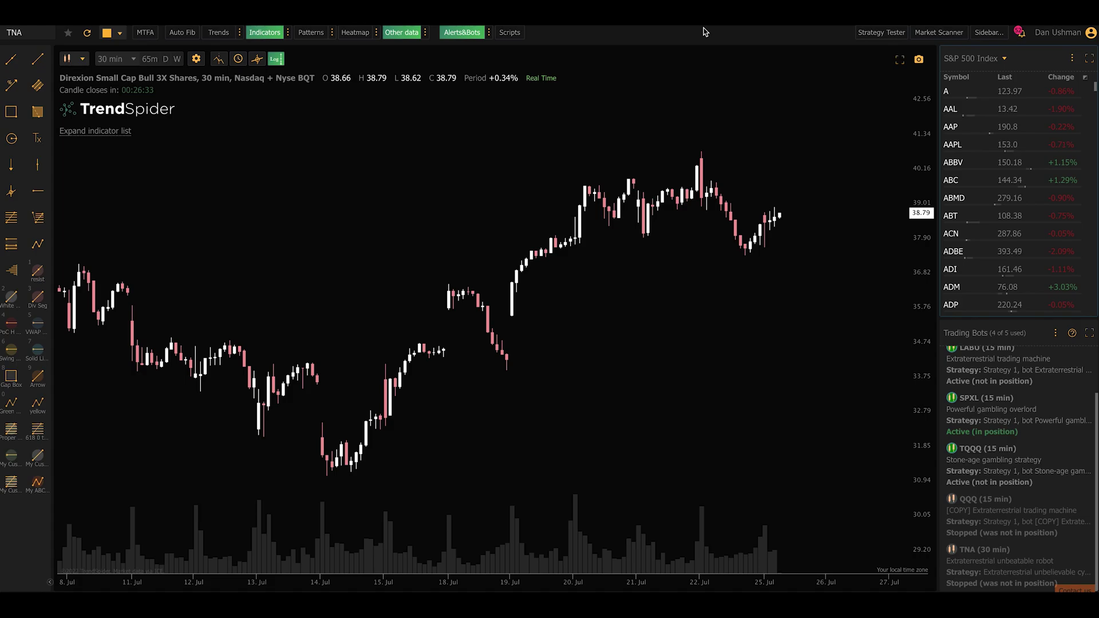
In the Strategy Tester, add an entry condition where an SMA crosses up over another SMA.
click(865, 33)
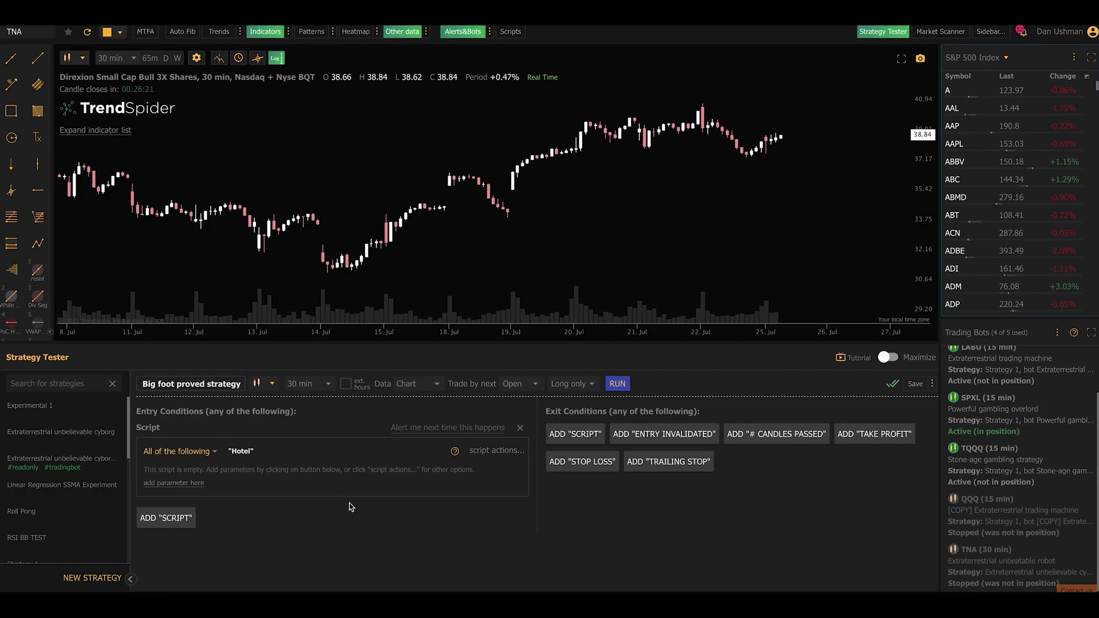
click(186, 488)
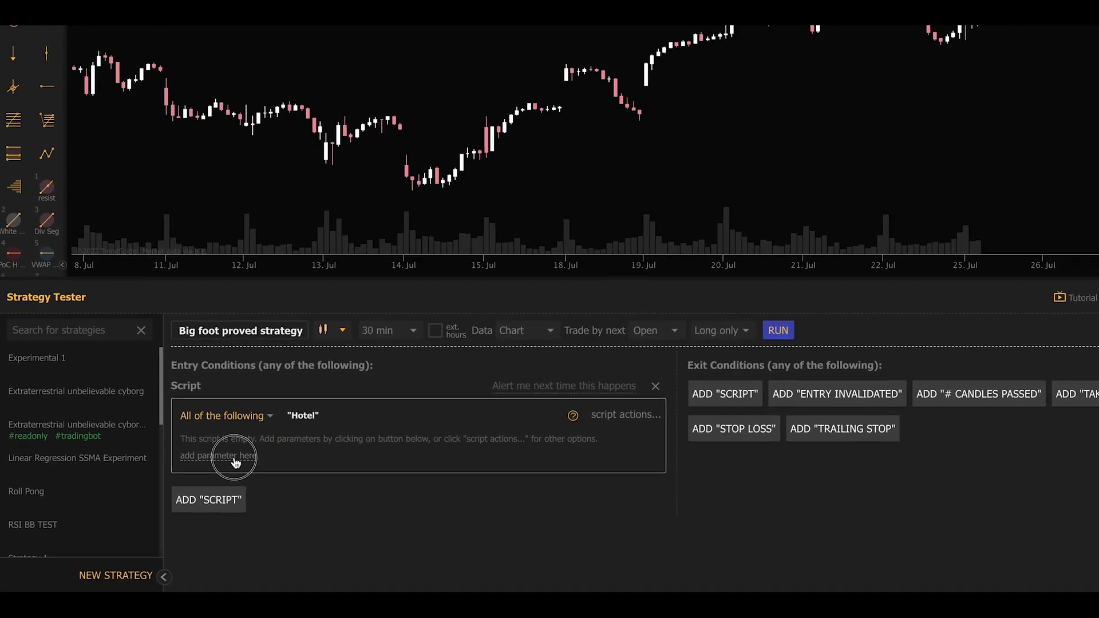
click(232, 469)
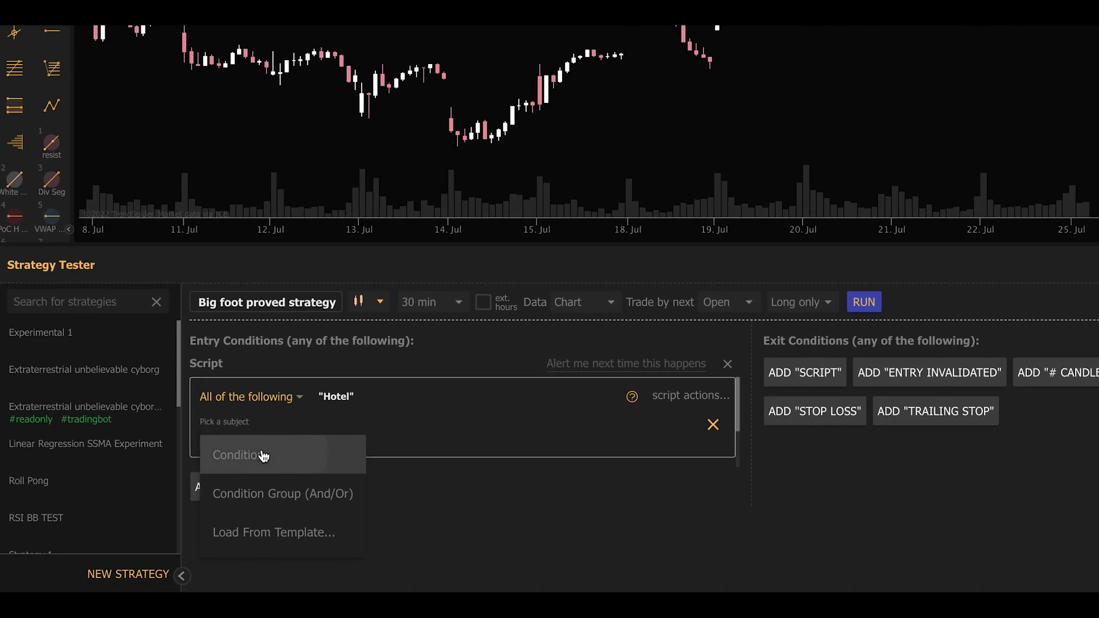
click(231, 469)
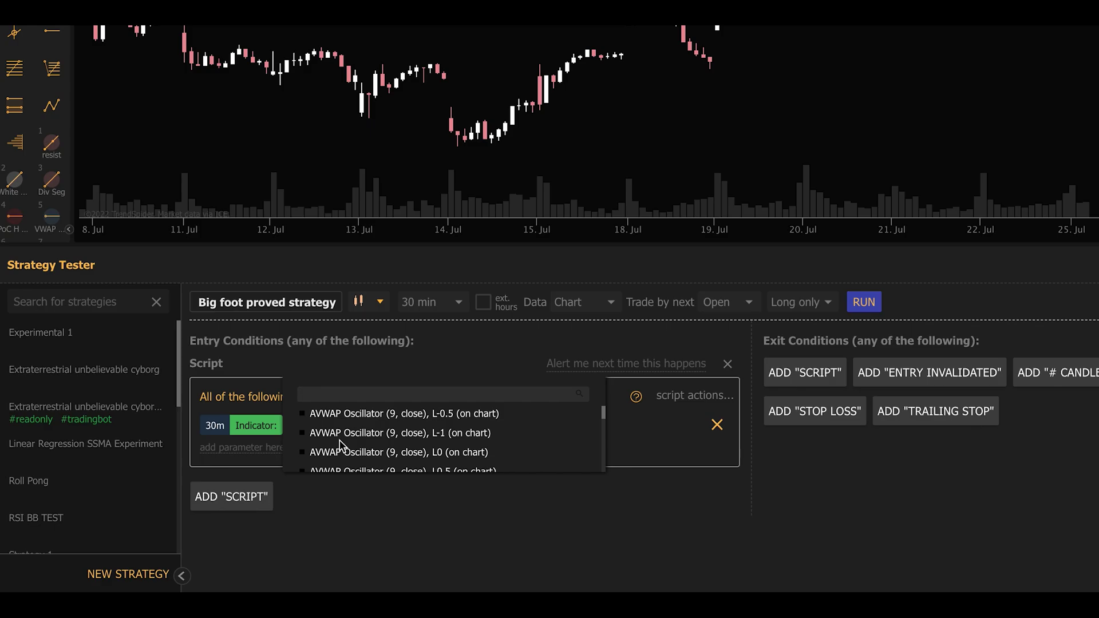
text(sim)
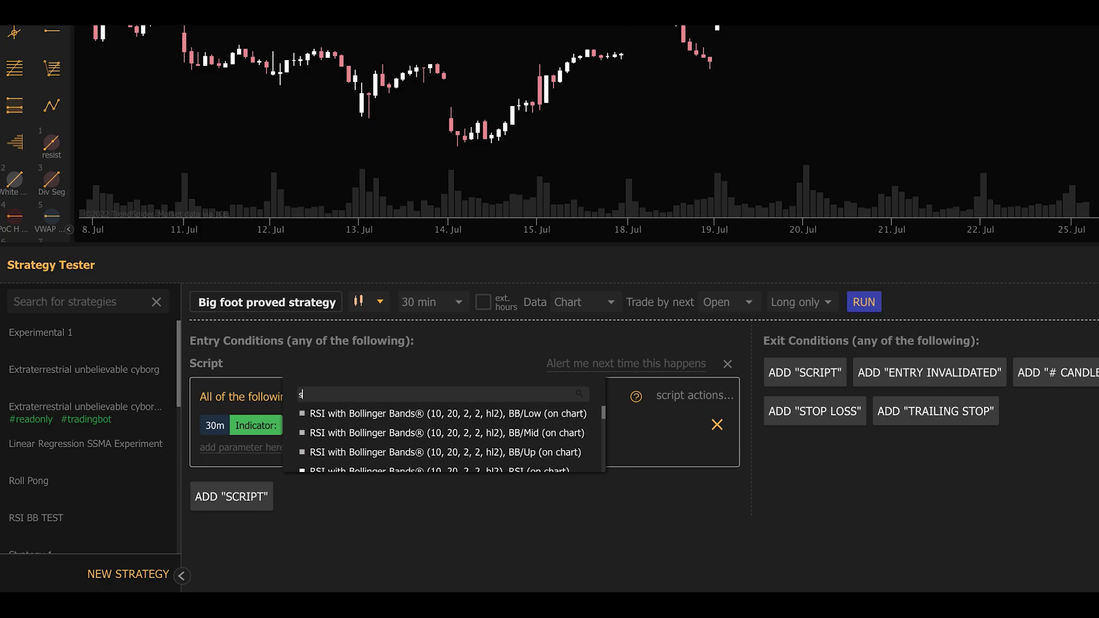
click(416, 423)
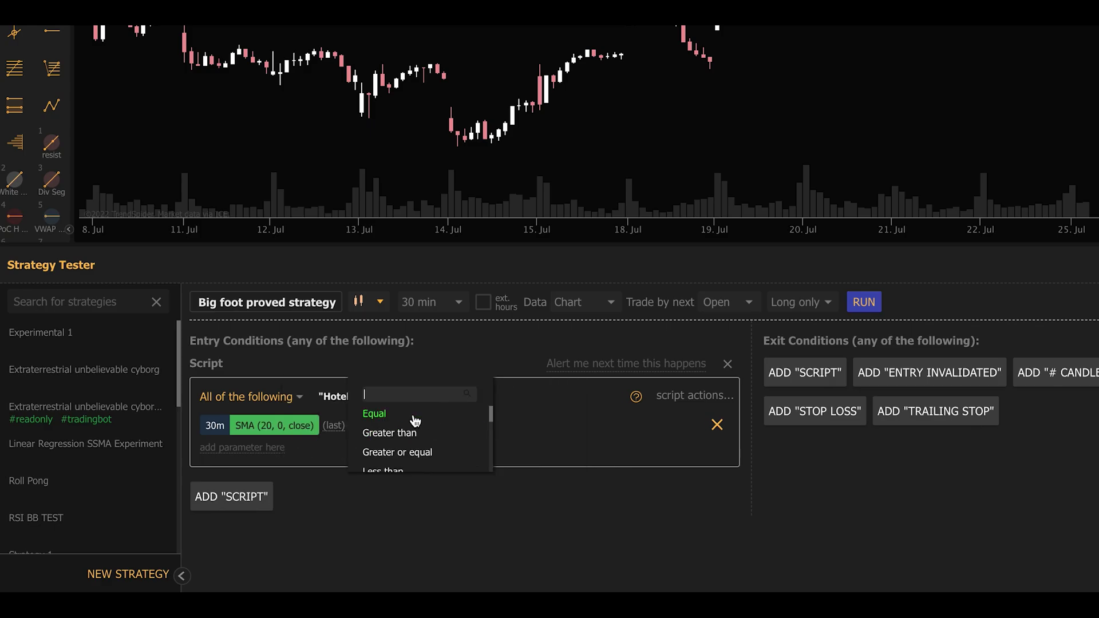
scroll(406, 445, down, 2)
scroll(407, 445, down, 2)
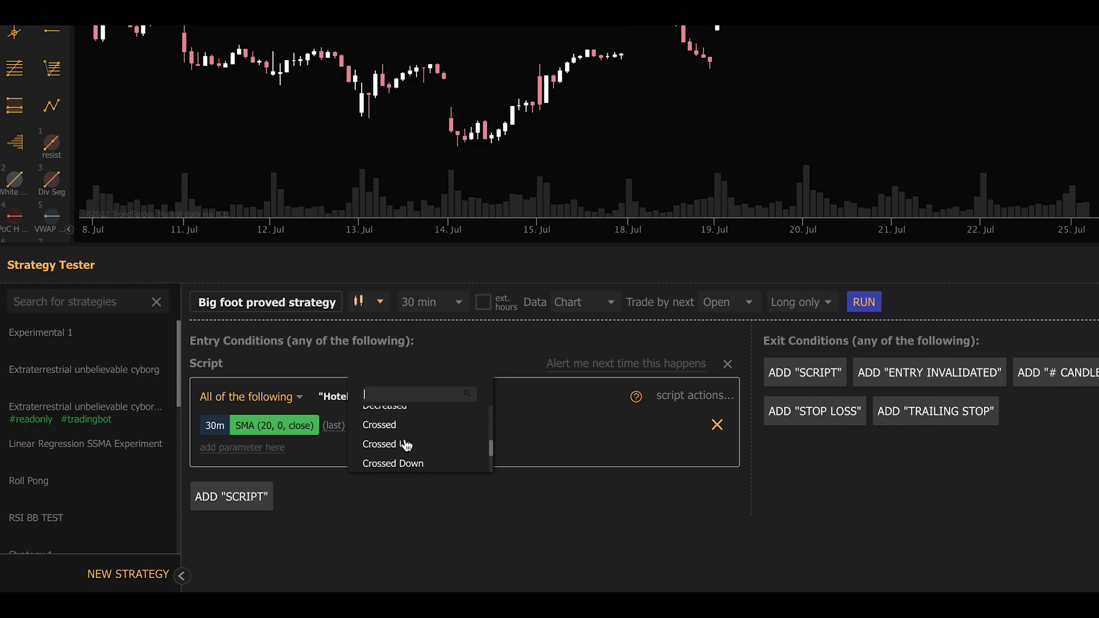
click(405, 450)
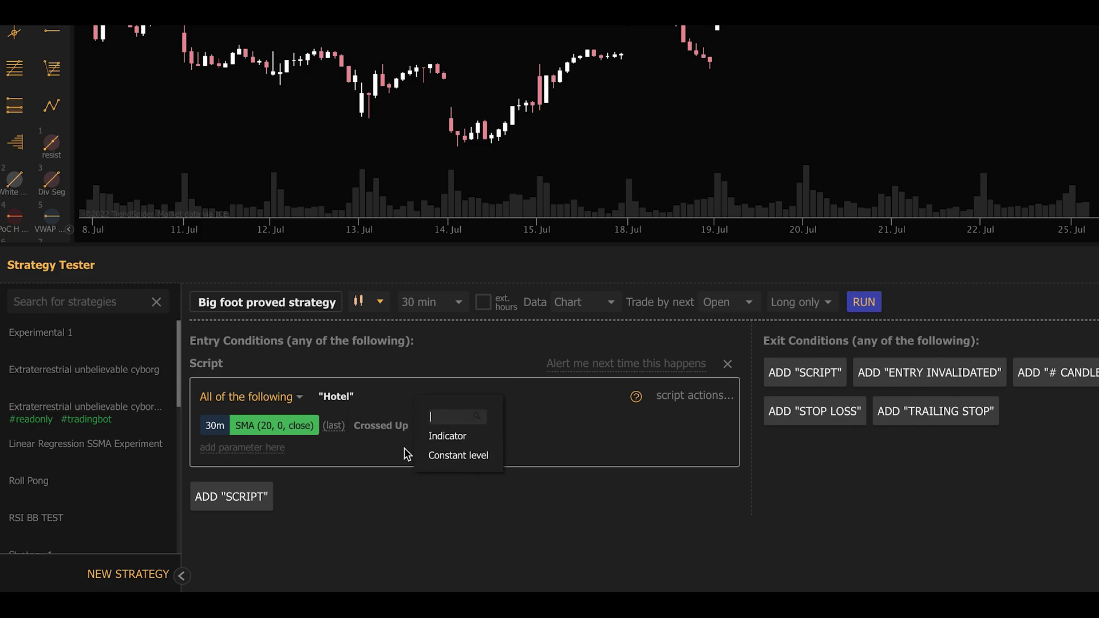
click(448, 438)
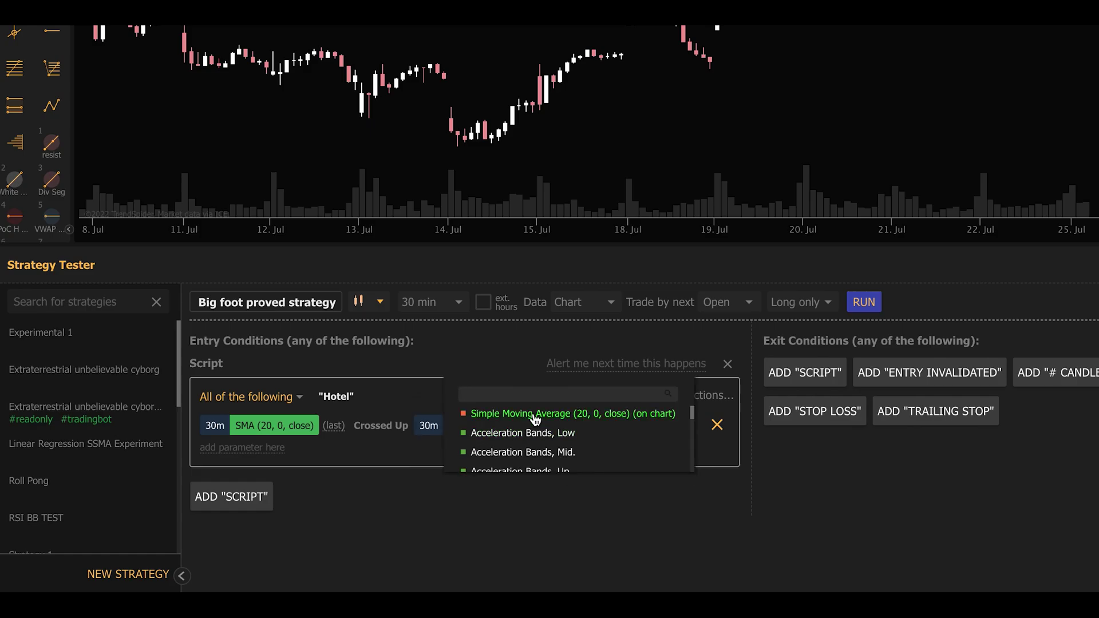
click(510, 413)
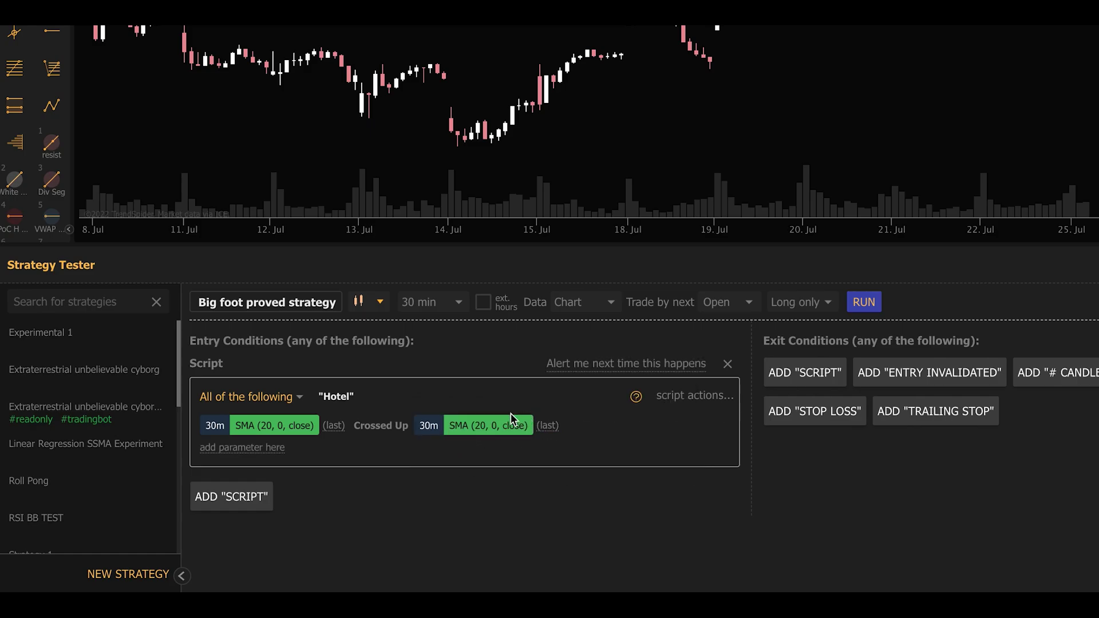
Set the entry SMAs' lengths to 5 and 15, and add an empty exit script.
click(298, 424)
double_click(263, 468)
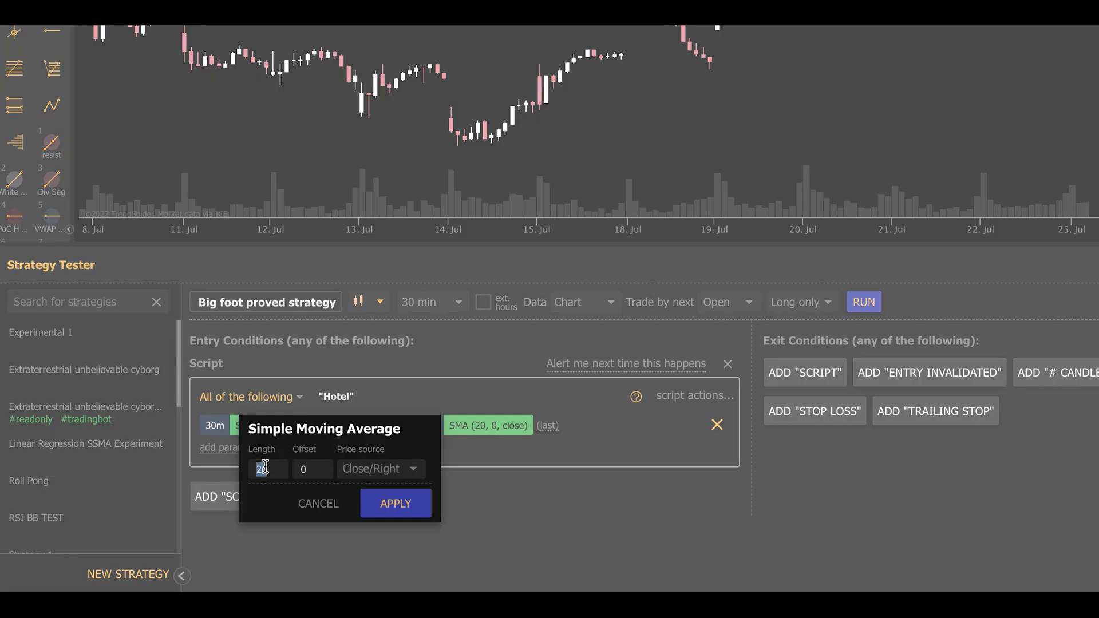
text(5)
click(411, 512)
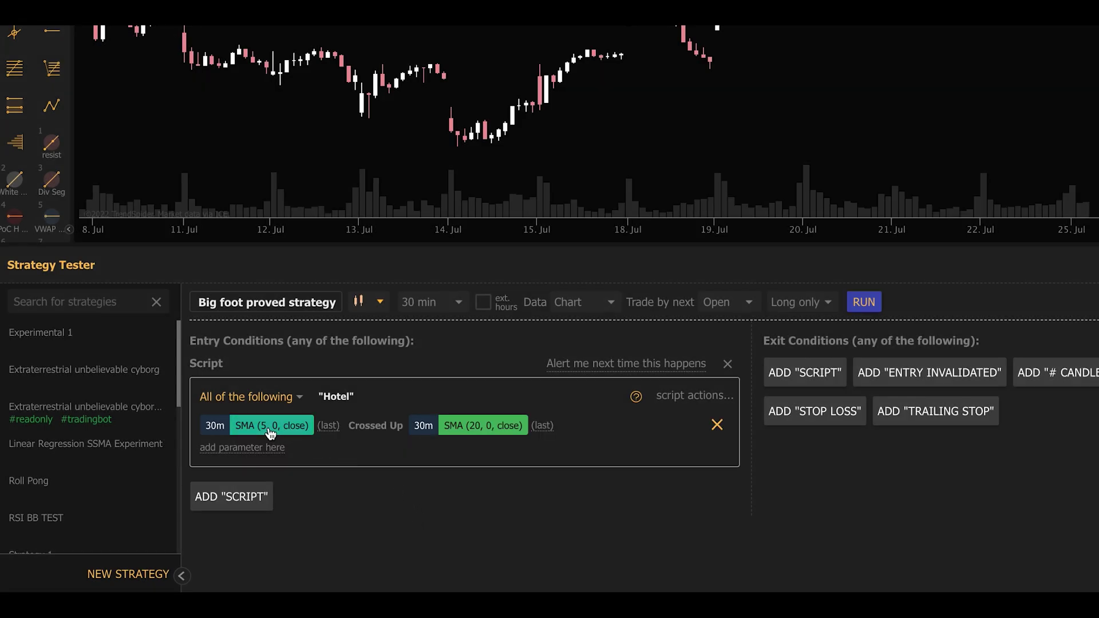
click(460, 434)
double_click(480, 478)
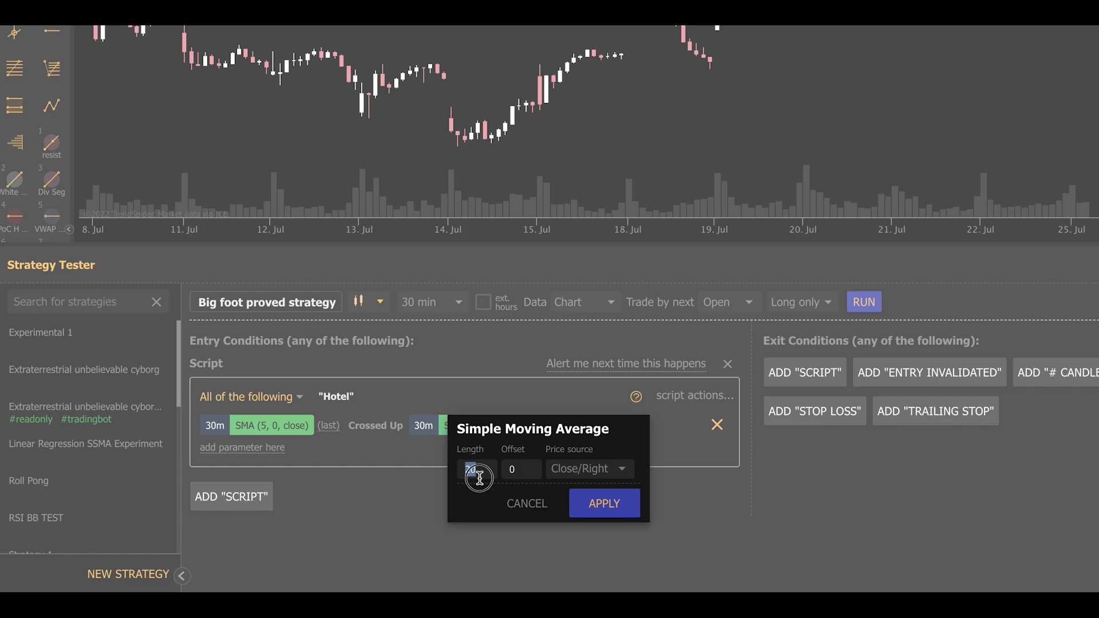
text(15)
click(603, 504)
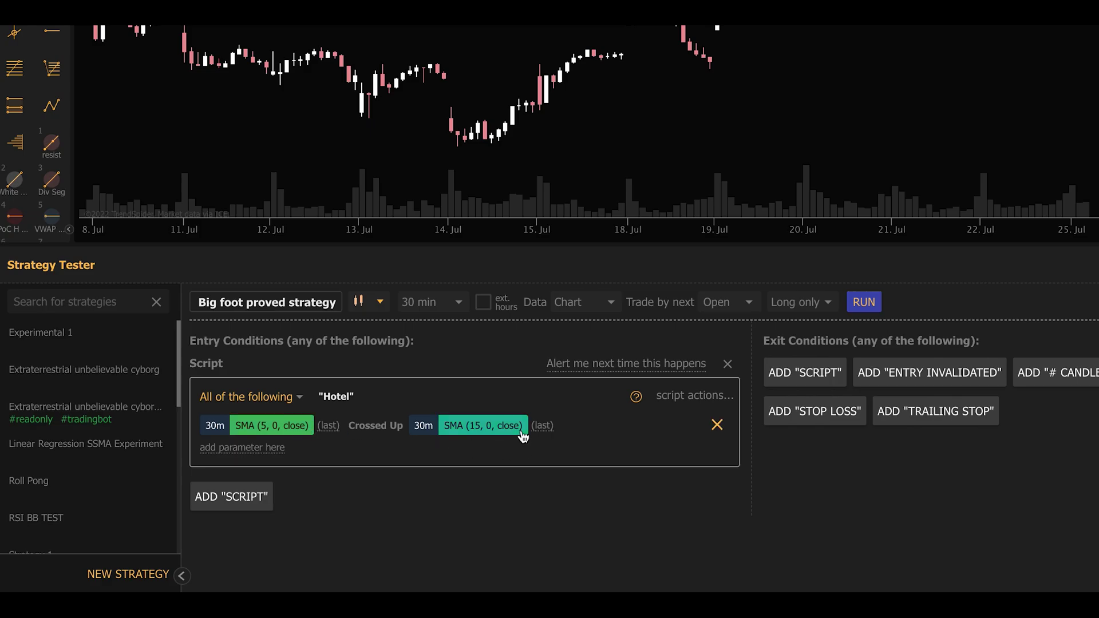
click(789, 378)
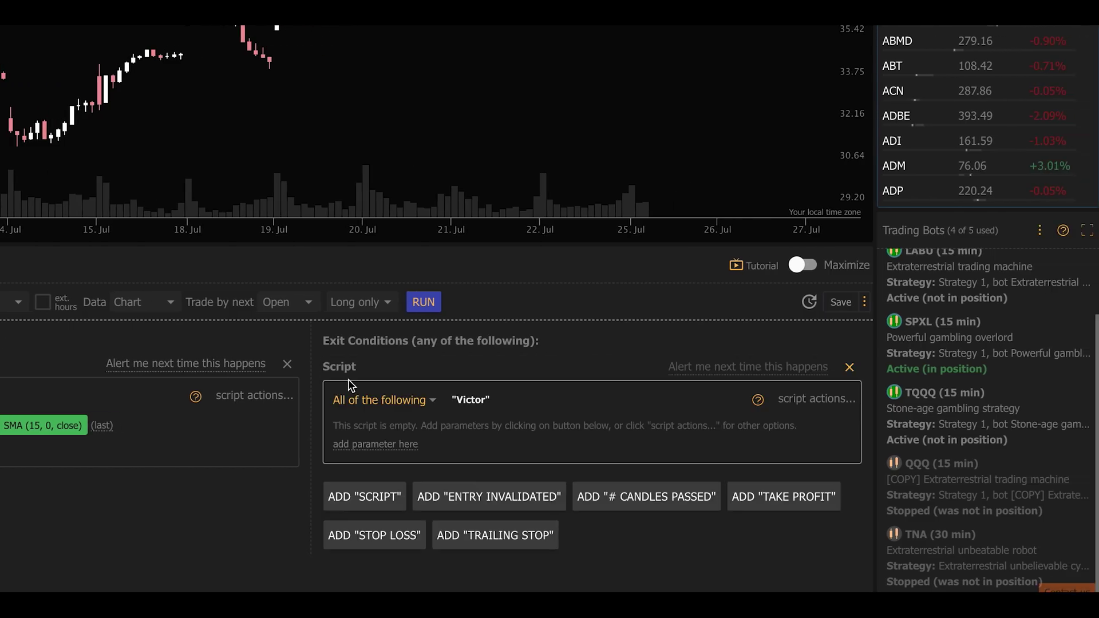
Add an exit condition where an SMA crosses down another SMA.
click(382, 444)
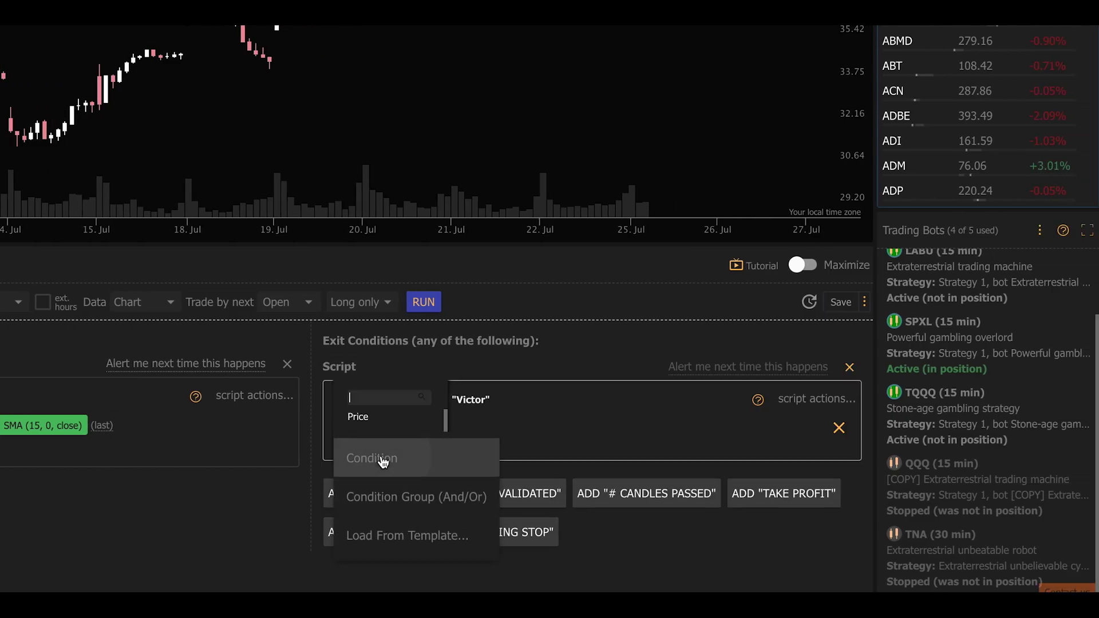
click(366, 456)
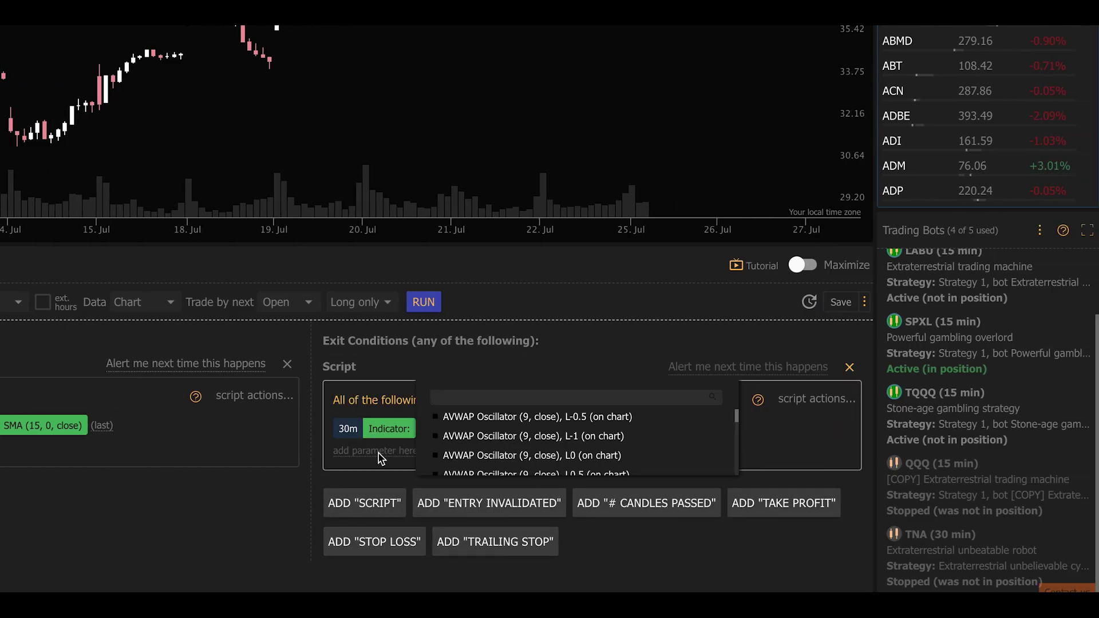
text(sim)
click(481, 417)
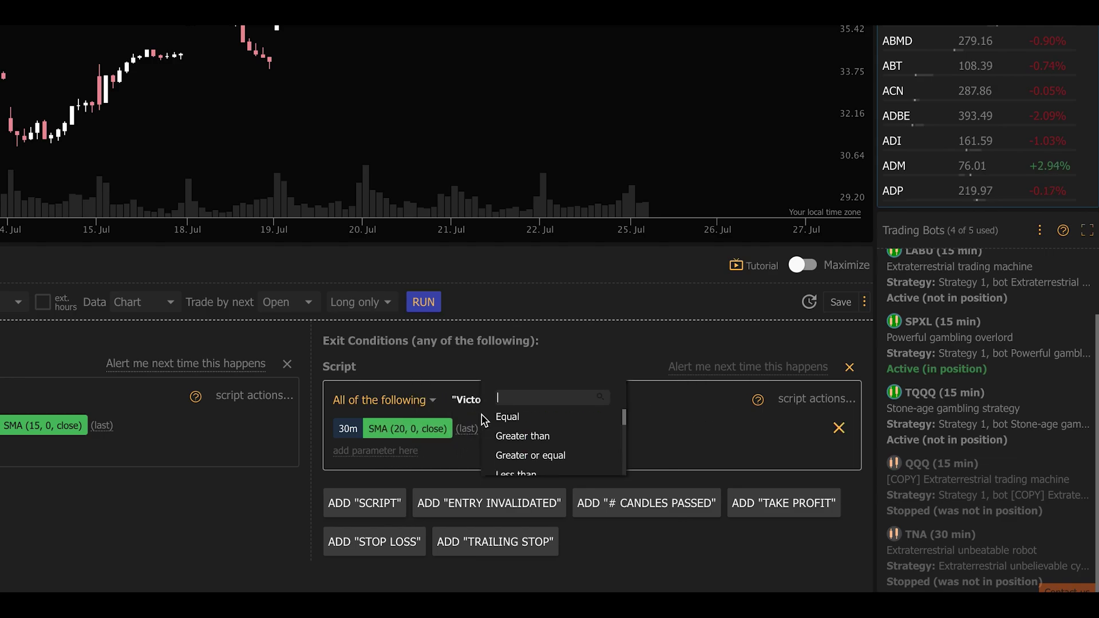
text(d)
key(Down)
key(Return)
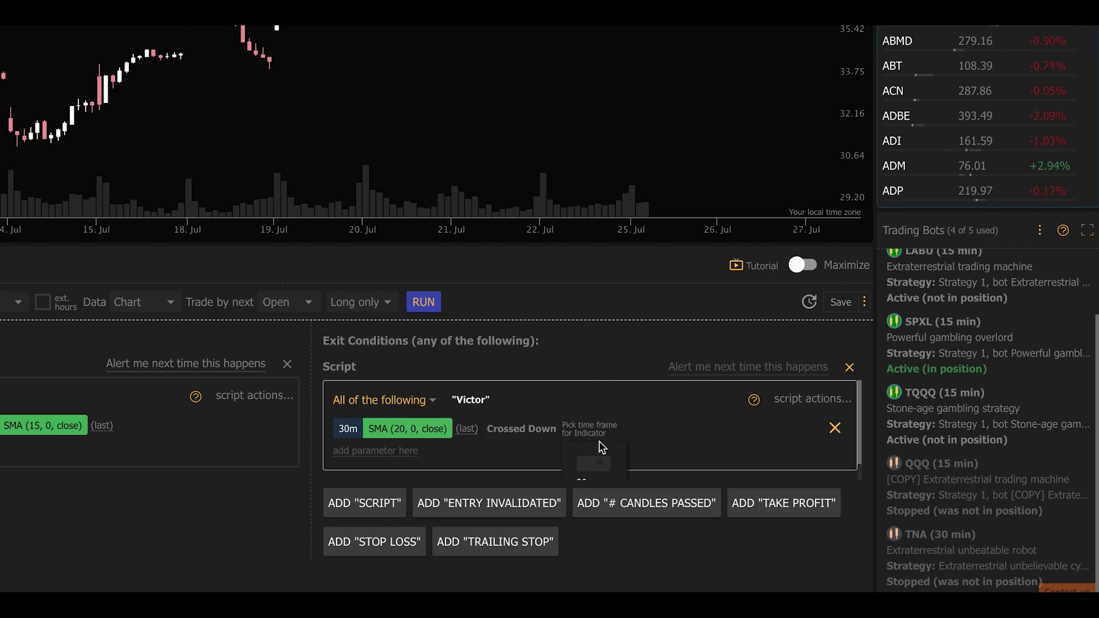
click(599, 441)
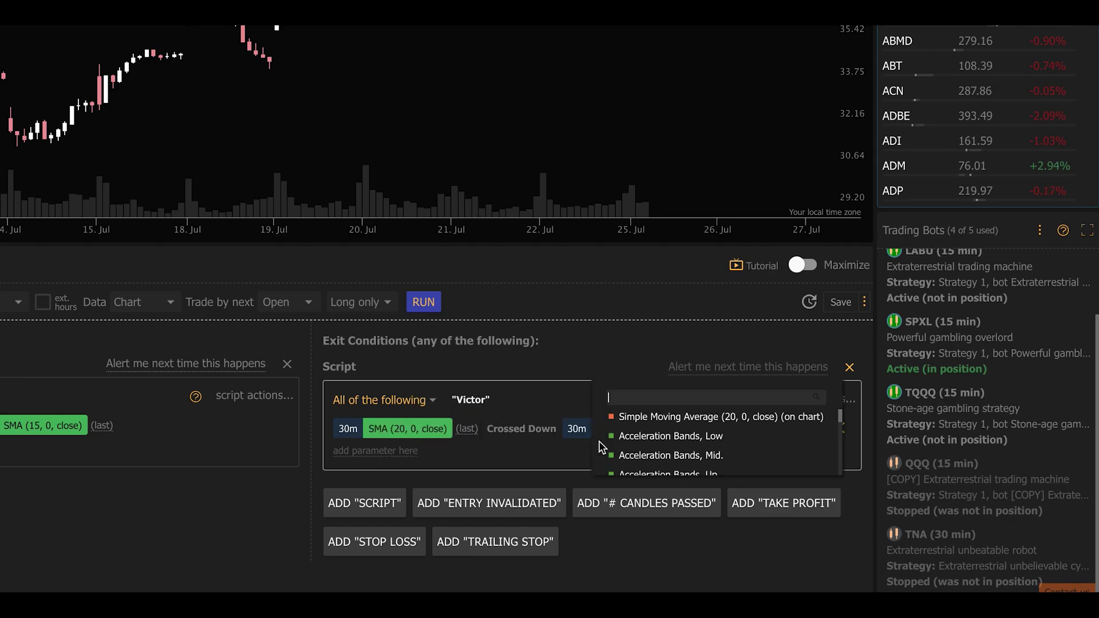
click(633, 418)
Set the exit SMAs' lengths to 5 and 15.
click(406, 436)
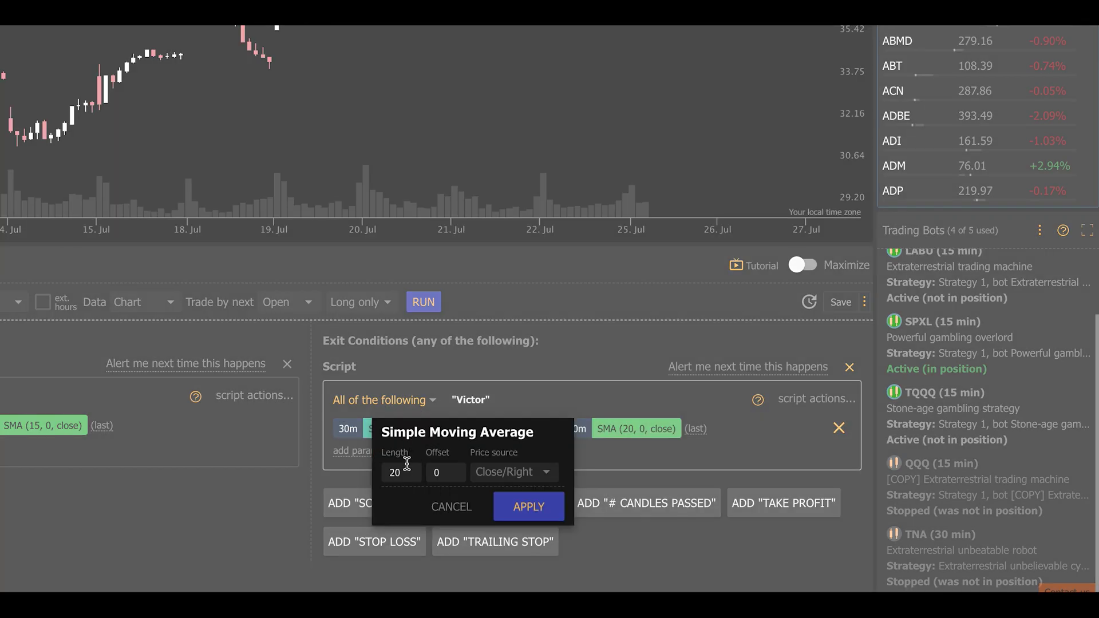
double_click(400, 472)
text(5)
click(524, 506)
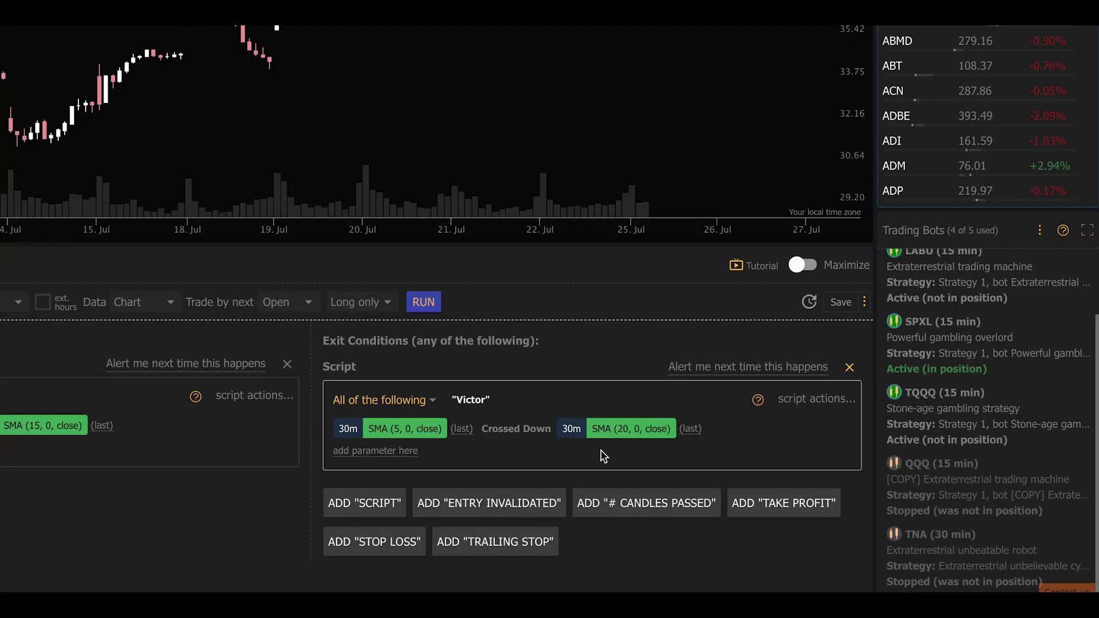
click(627, 430)
click(617, 473)
text(15)
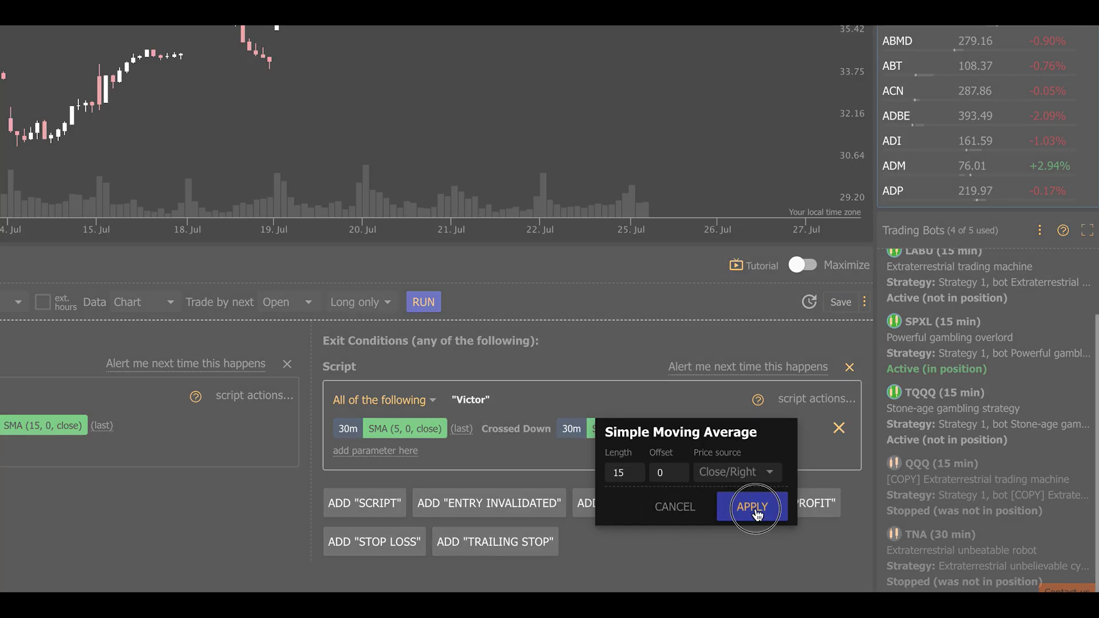
click(752, 507)
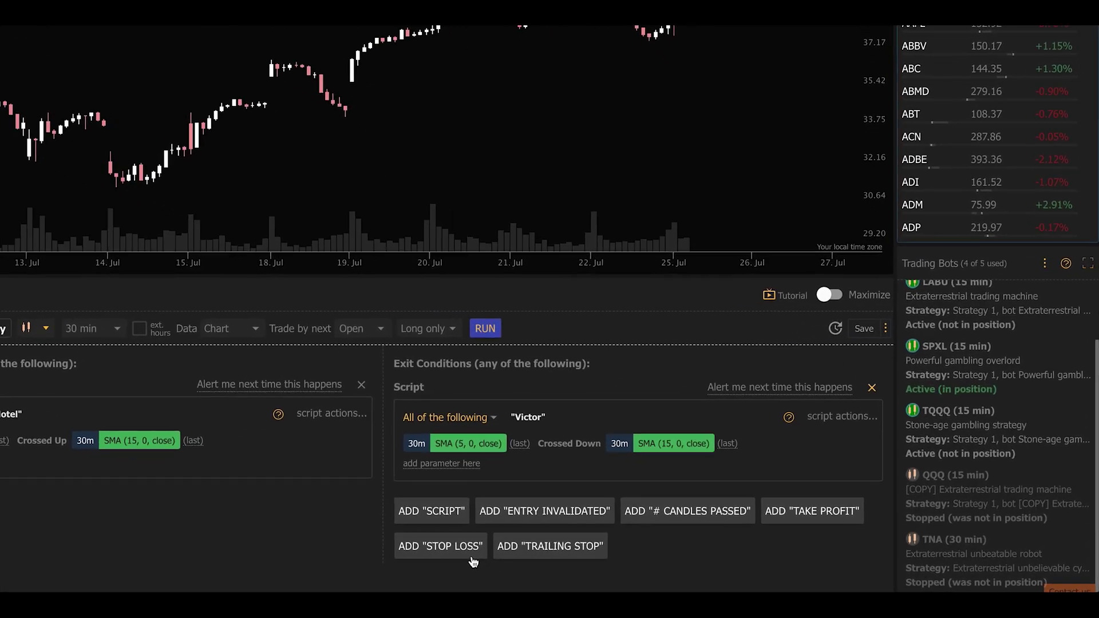
Add a 2% stop loss and a 5% take profit to the exit conditions.
click(471, 558)
double_click(572, 525)
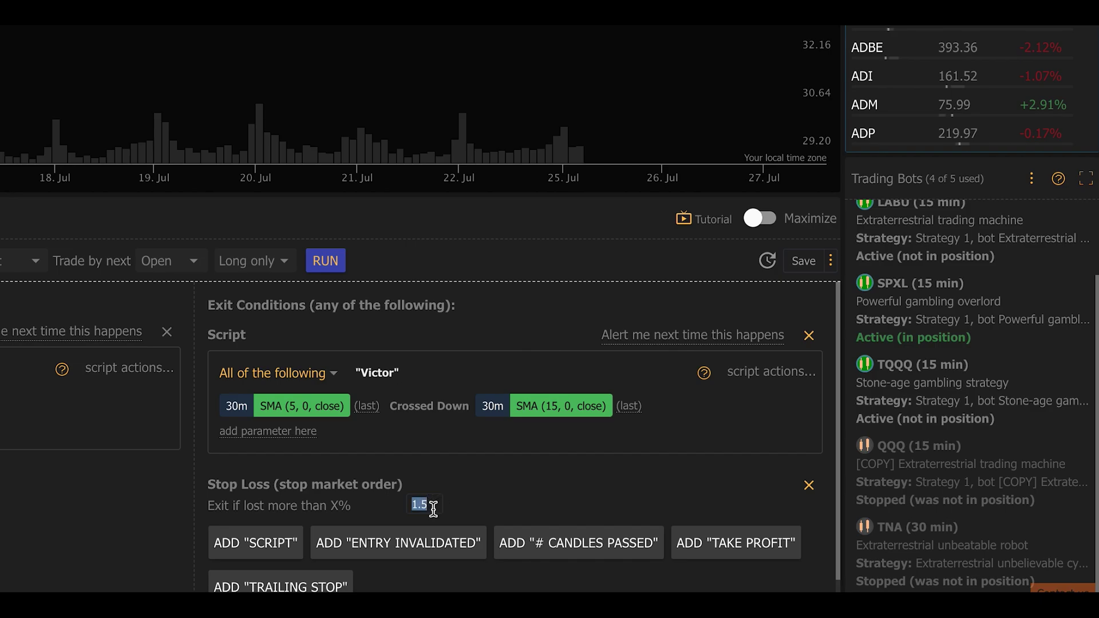
text(2)
click(724, 551)
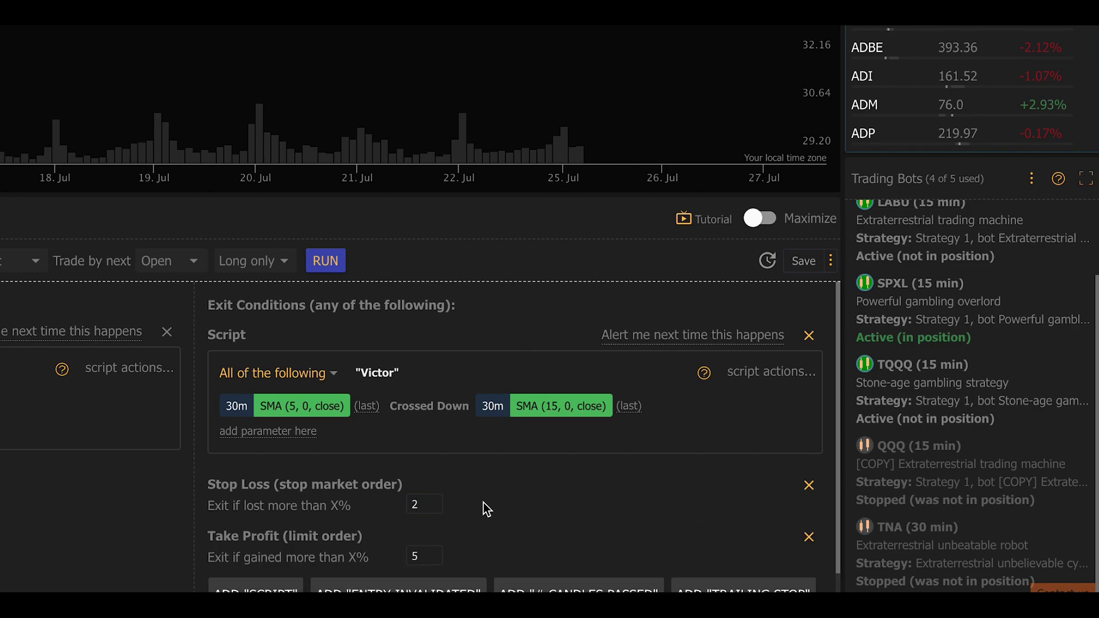
click(422, 553)
Run the backtest over 10,000 candles and enlarge the performance chart to full view.
click(658, 260)
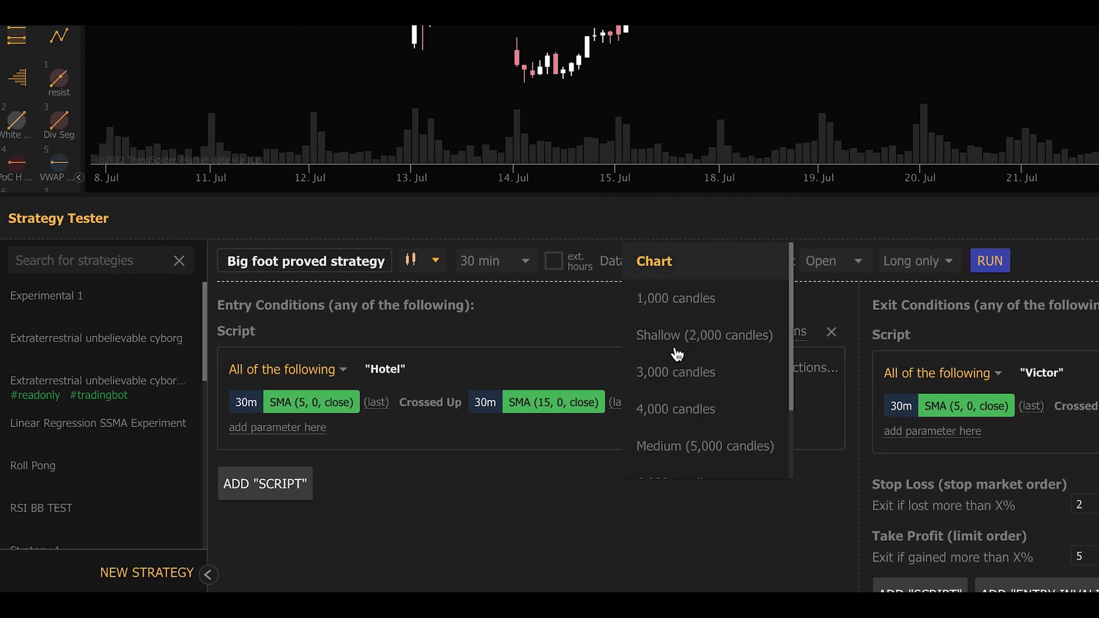
scroll(678, 413, down, 2)
click(671, 462)
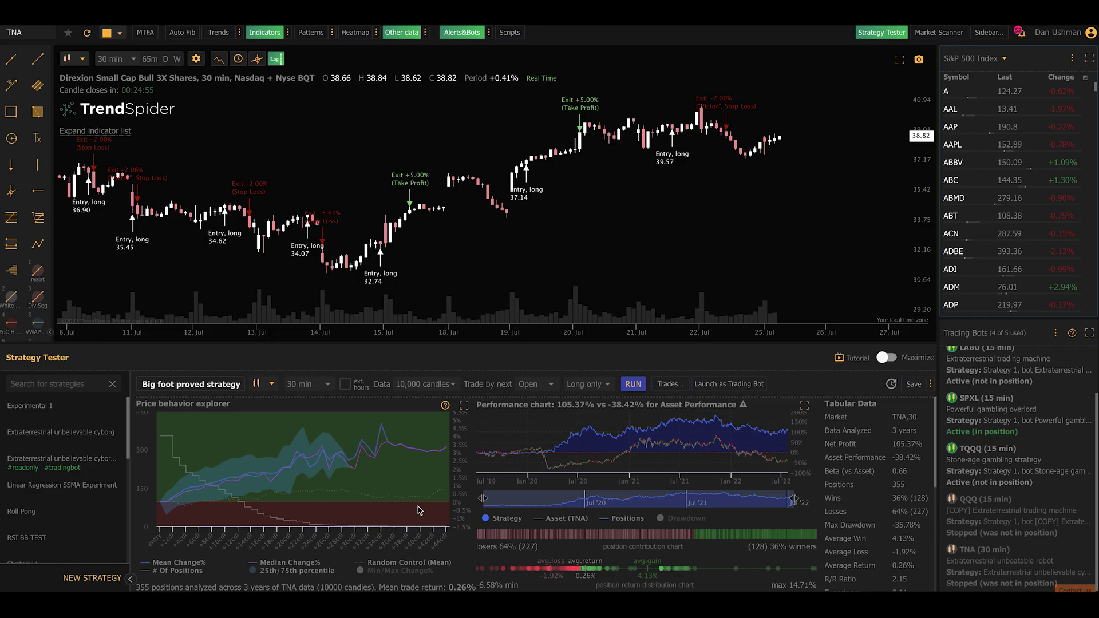
click(804, 405)
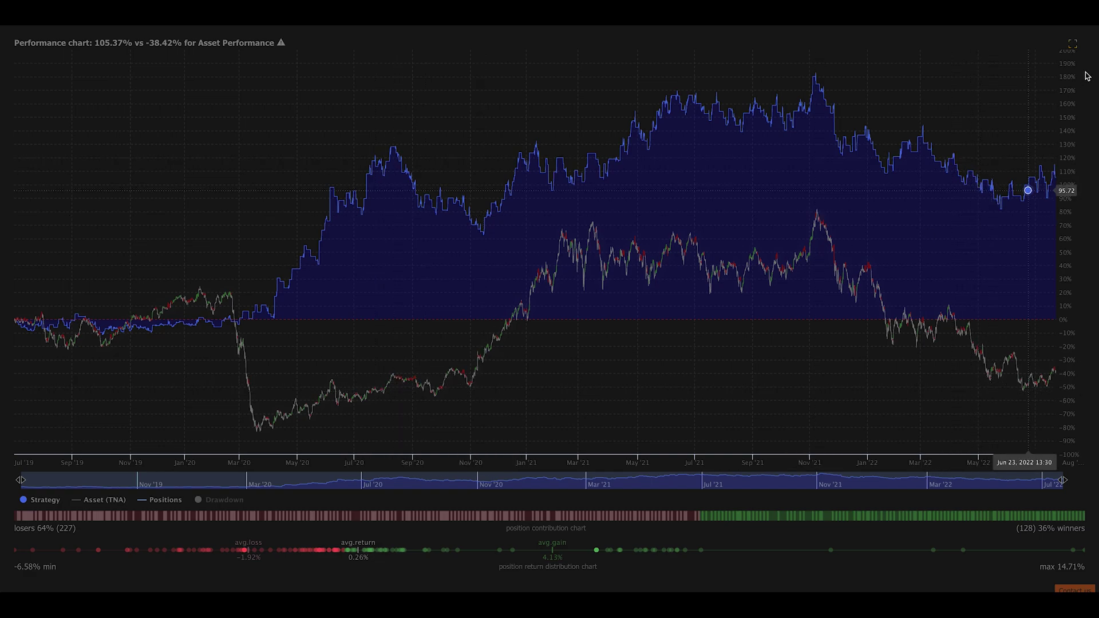
click(1072, 45)
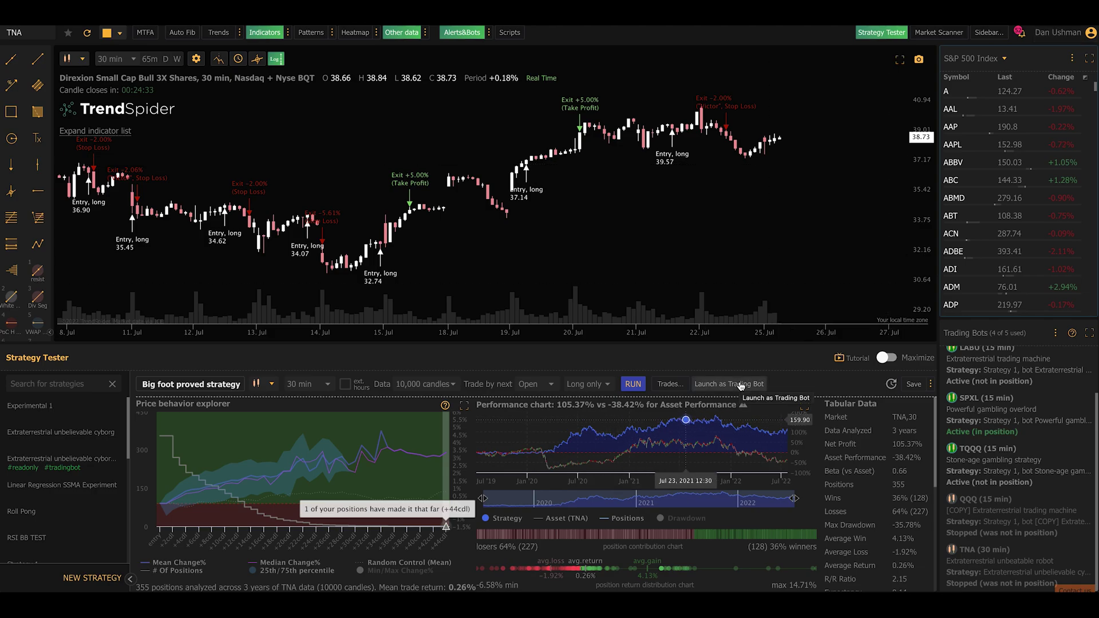
Launch the strategy as a bot named 'Example TNA 30min Bot' with Email and Webhook notifications on.
click(740, 384)
scroll(610, 284, down, 1)
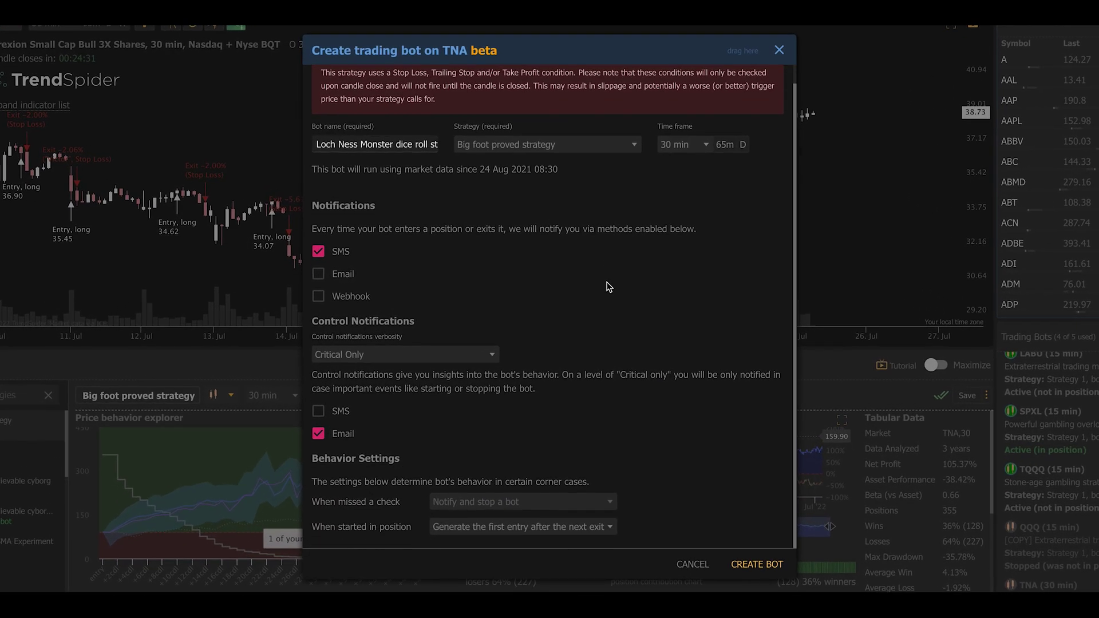
triple_click(376, 144)
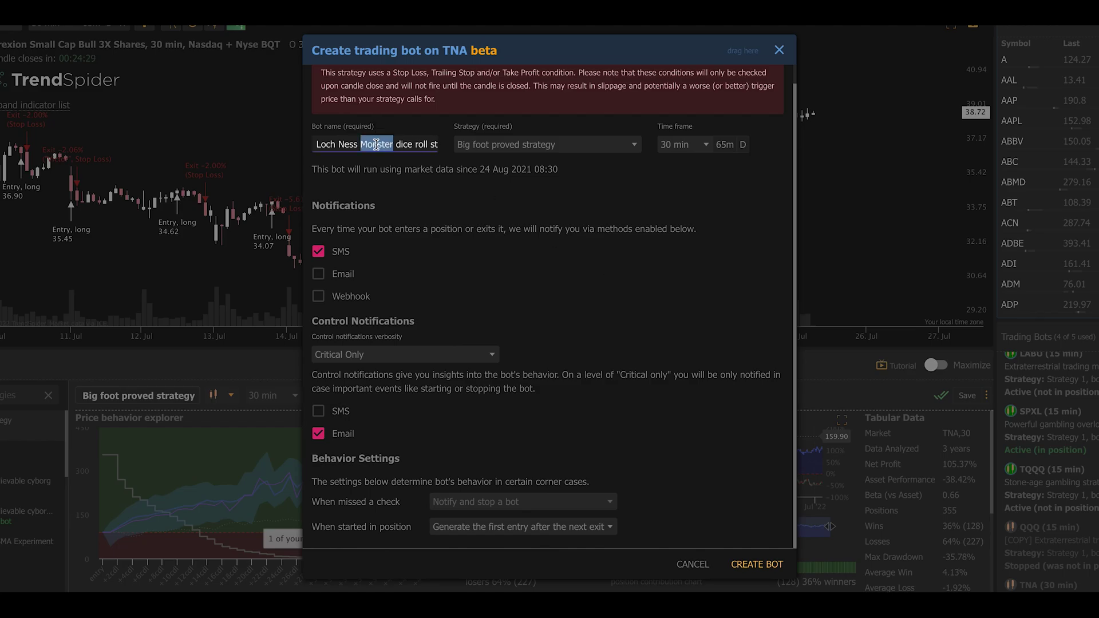
text(Example )
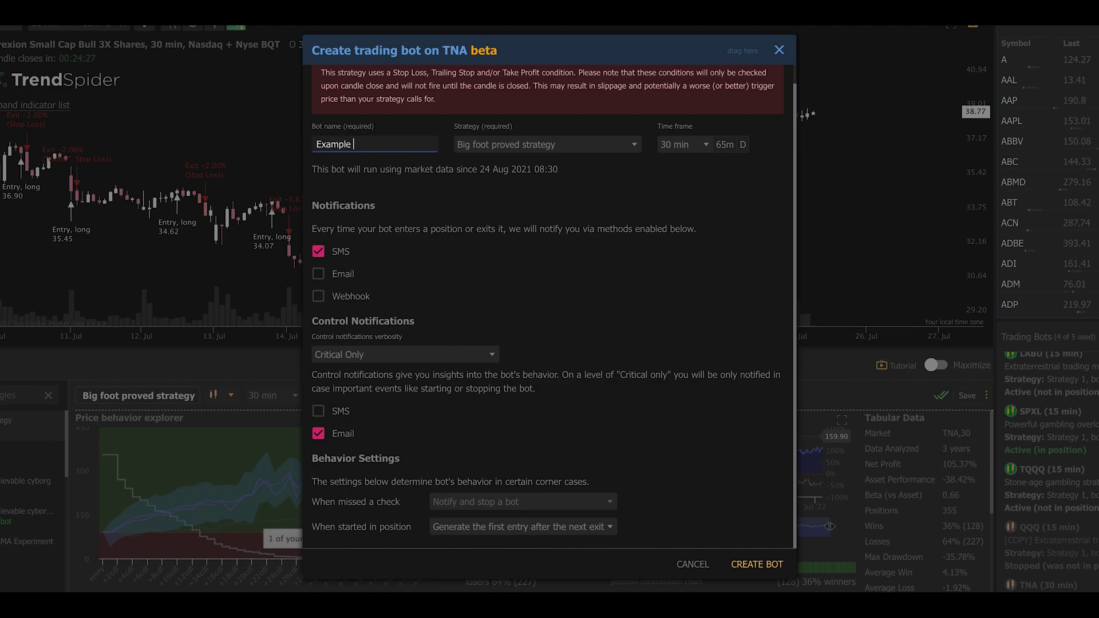
text(TNA 30min Bot)
click(677, 175)
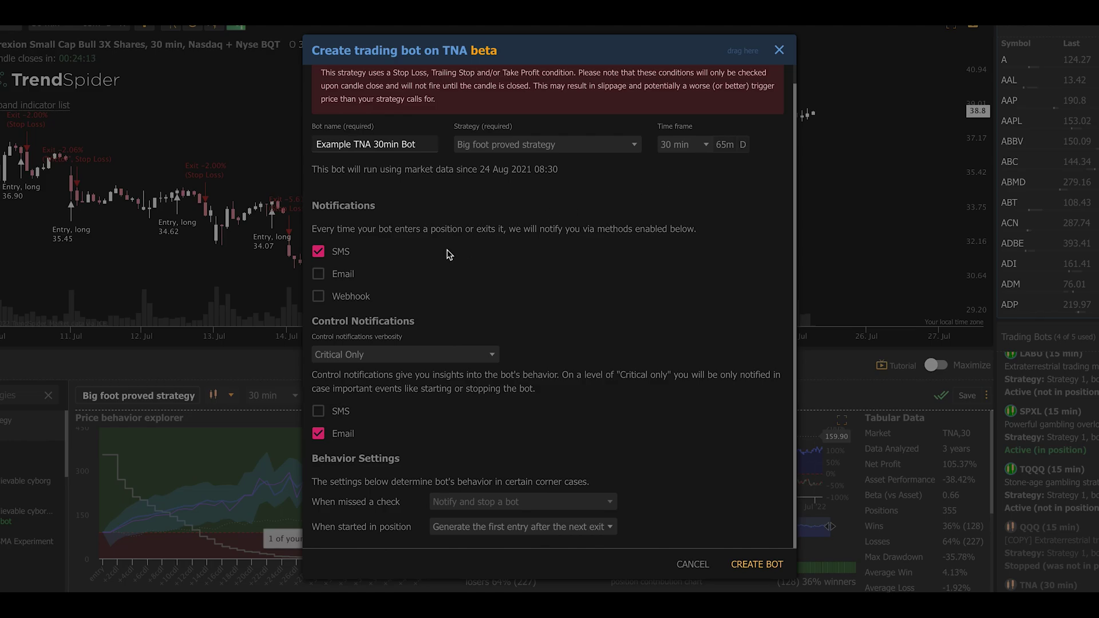
click(344, 274)
click(369, 299)
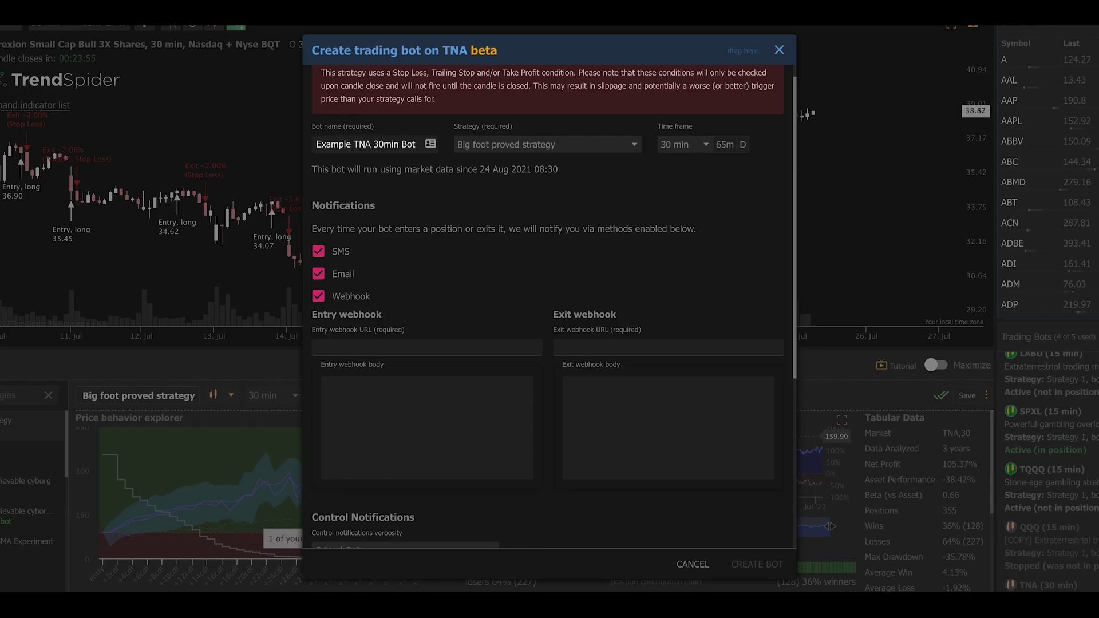
Paste the SignalStack URL into both the entry and exit webhook URL fields.
click(356, 346)
key(ctrl+v)
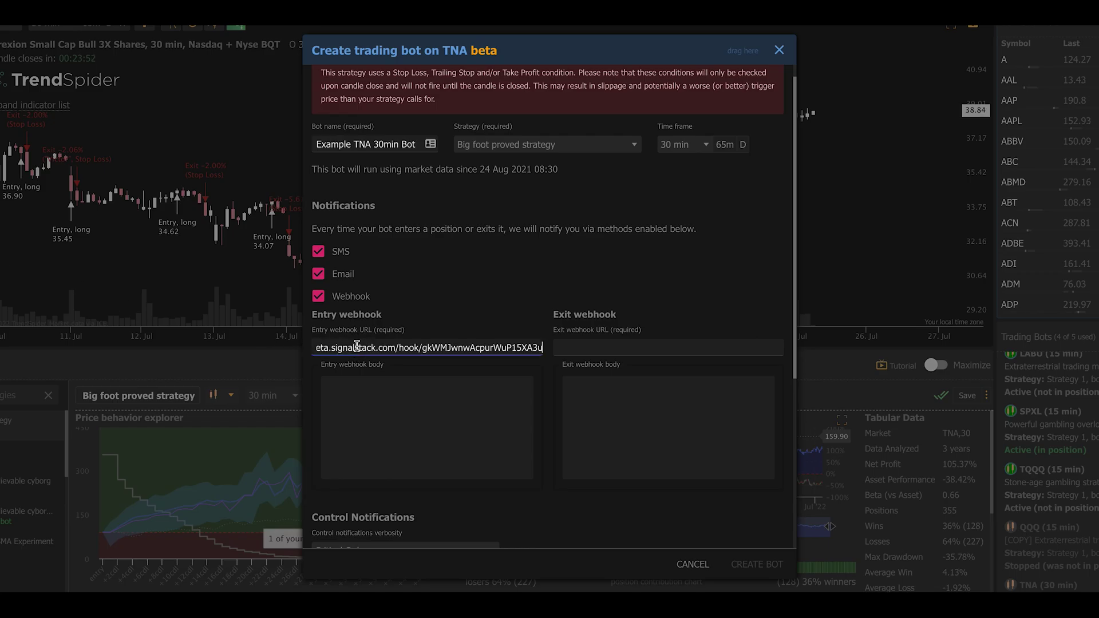
click(601, 350)
key(ctrl+v)
Paste the sample order JSON into the entry body and change the symbol AAPL to TNA.
click(368, 417)
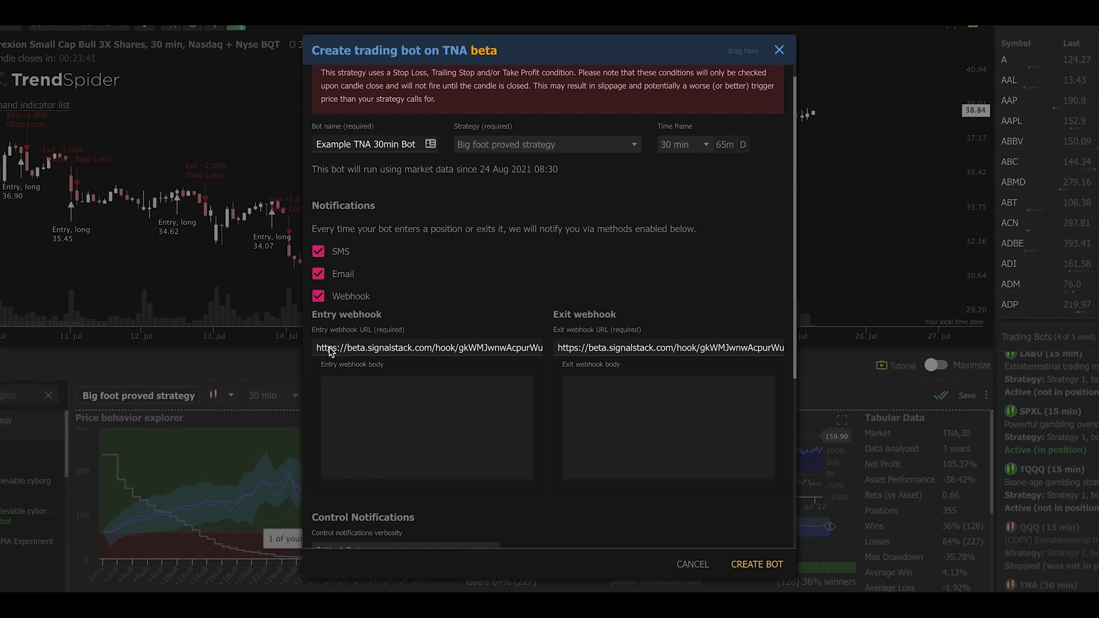
click(359, 388)
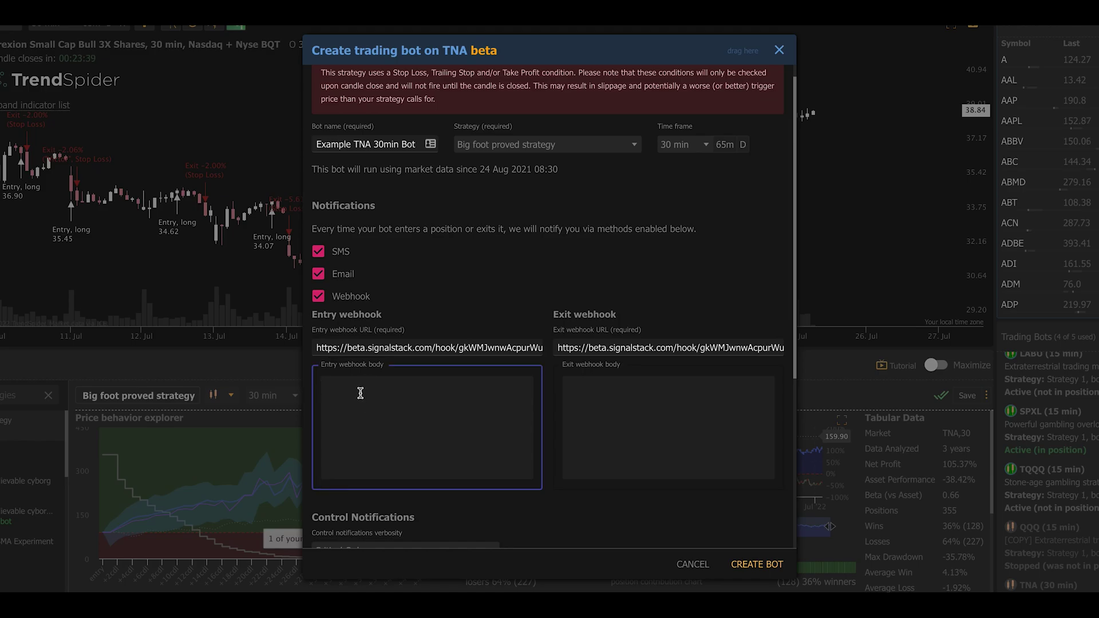
text({"symbol":"AAPL","quantity":1,"action":"buy"})
double_click(389, 386)
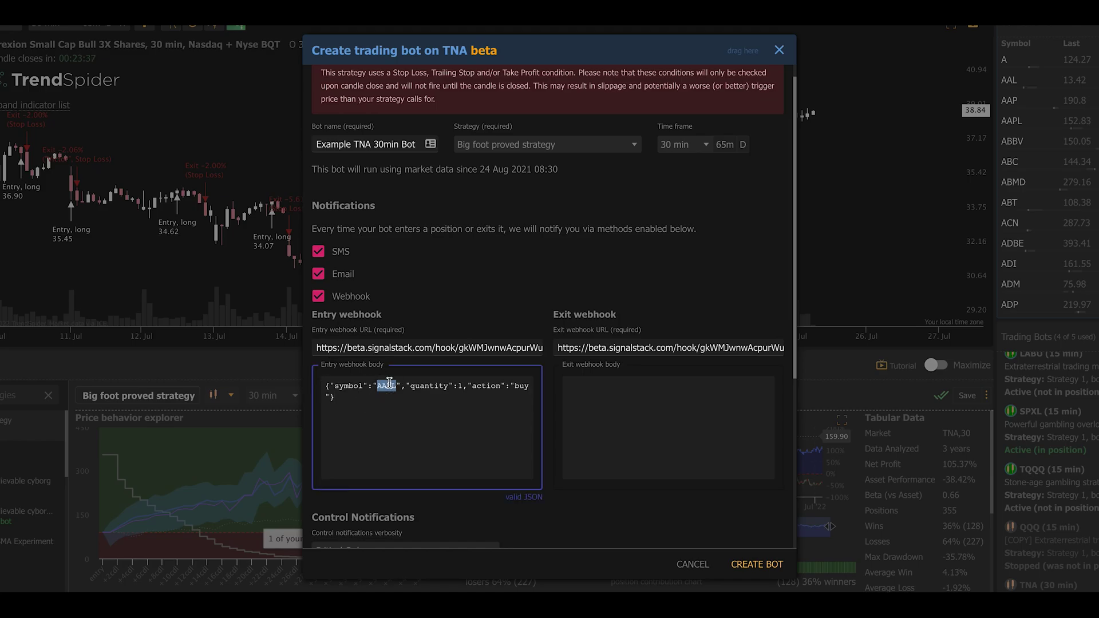
text(TNA)
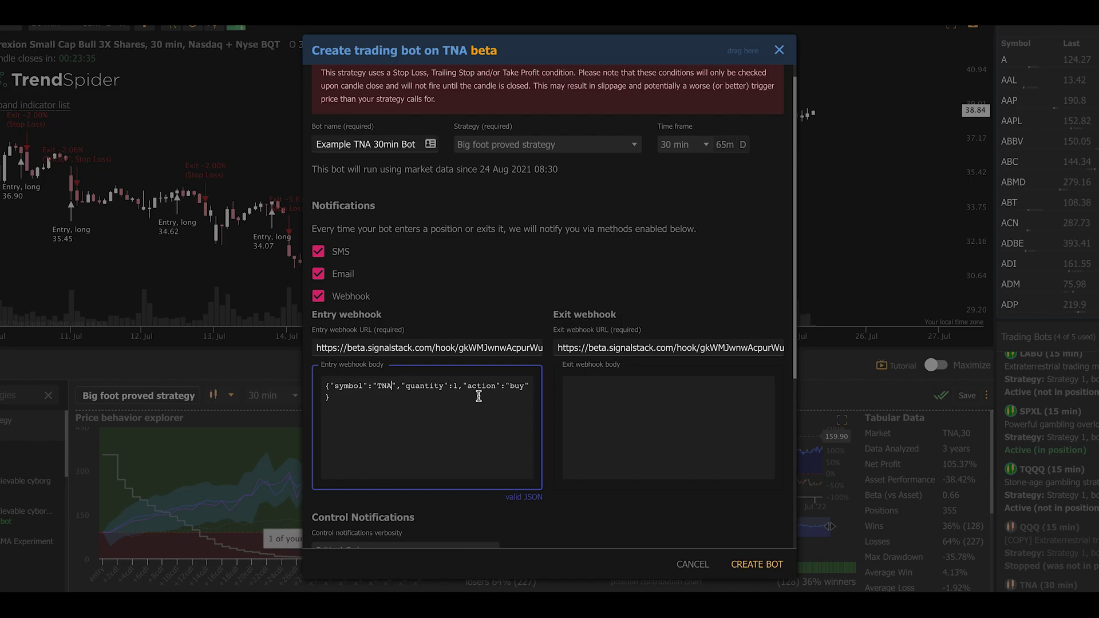
click(473, 413)
Copy the TNA order JSON into the exit body and change buy to sell.
key(ctrl+a)
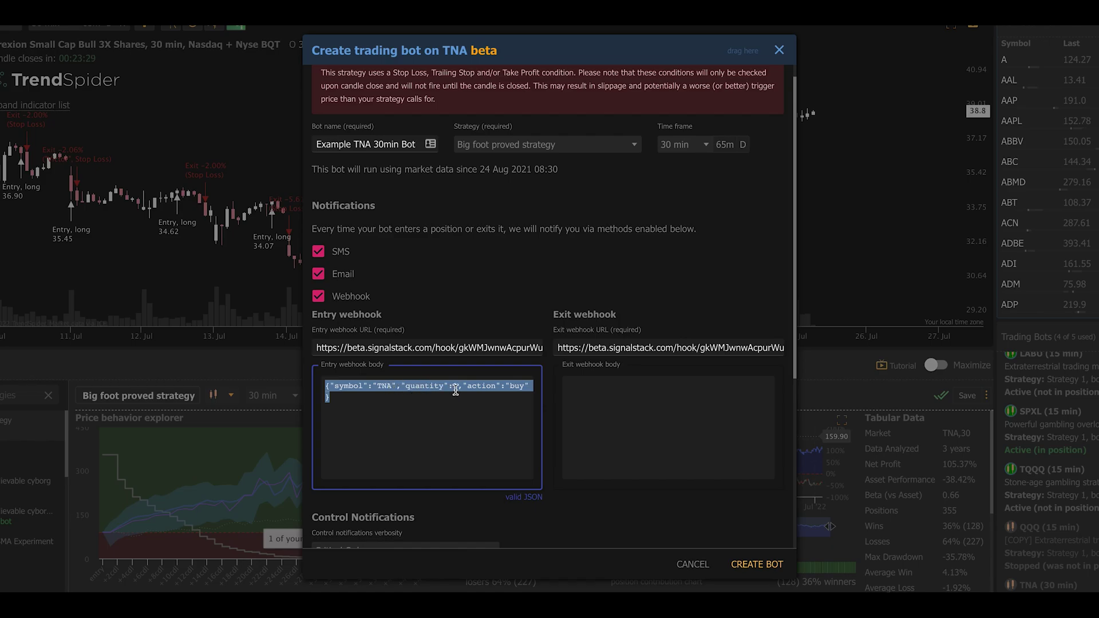
click(619, 424)
text({"symbol":"TNA","quantity":1,"action":"buy" })
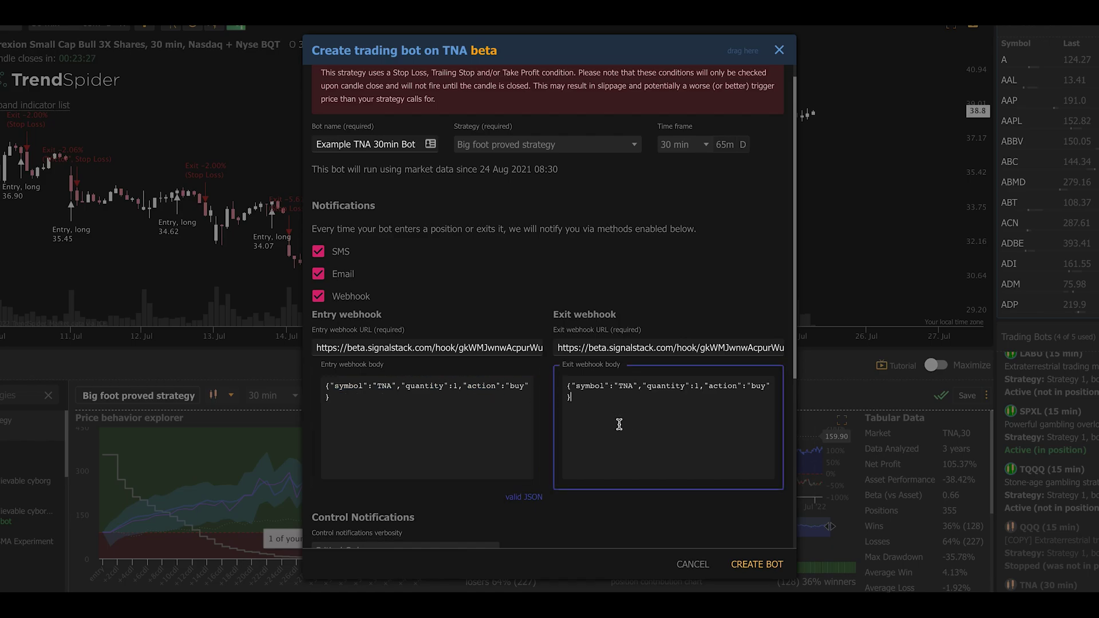
double_click(758, 386)
text(sell)
scroll(552, 388, down, 5)
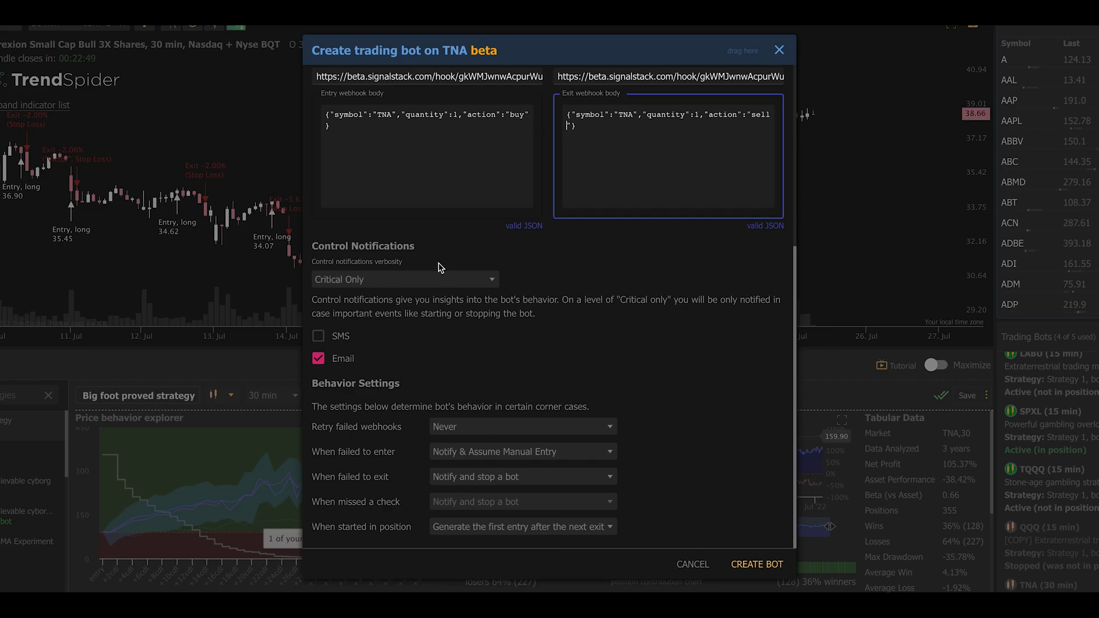
click(448, 285)
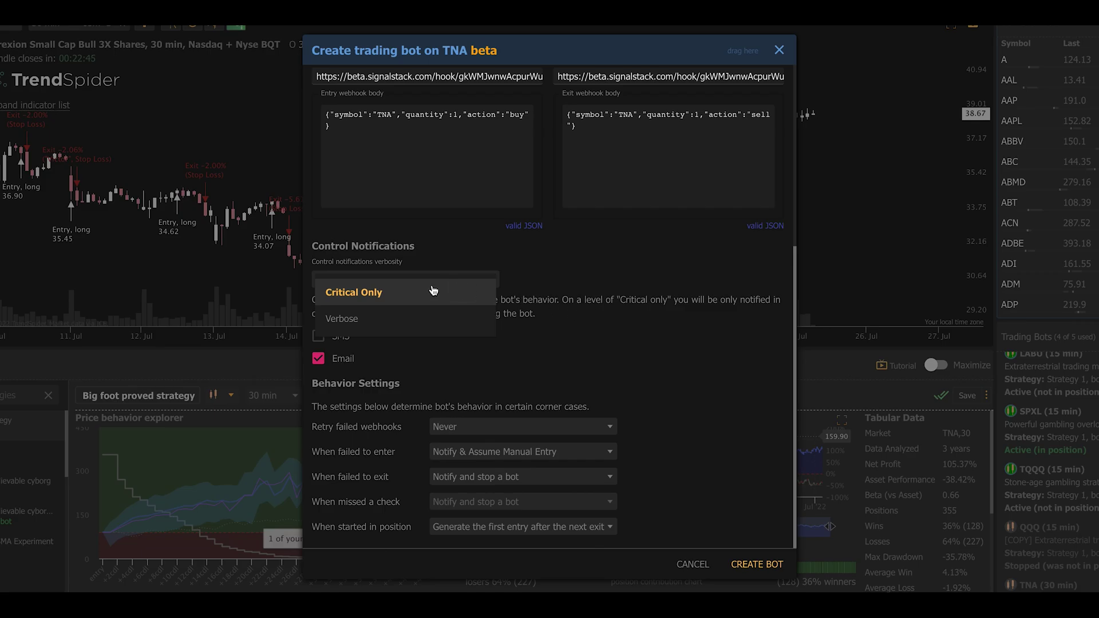
click(590, 314)
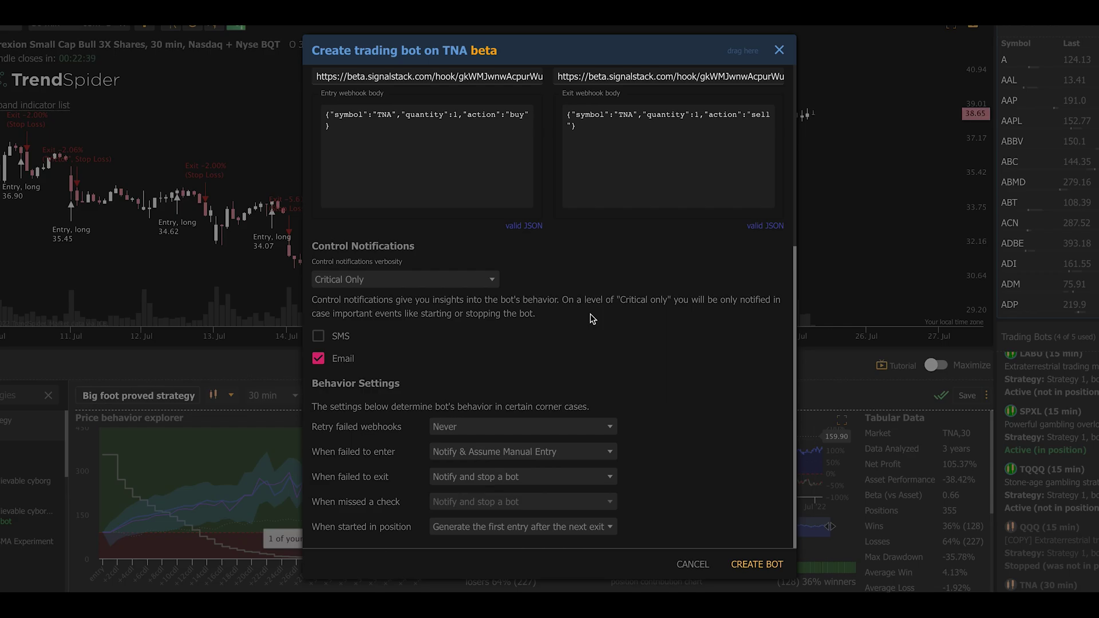
click(402, 279)
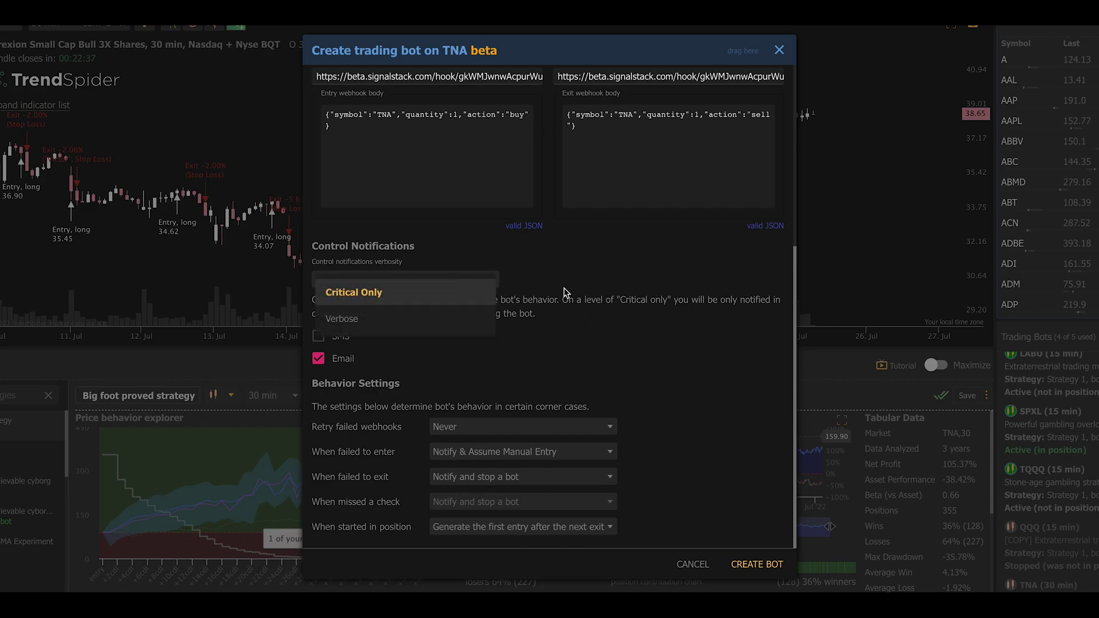
click(603, 299)
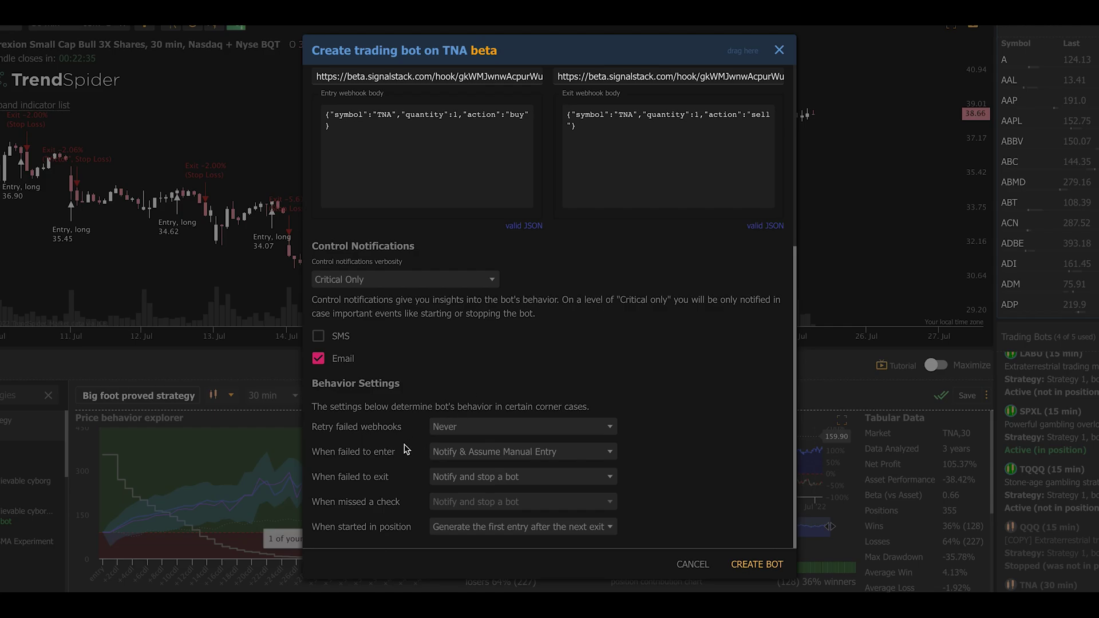
click(496, 435)
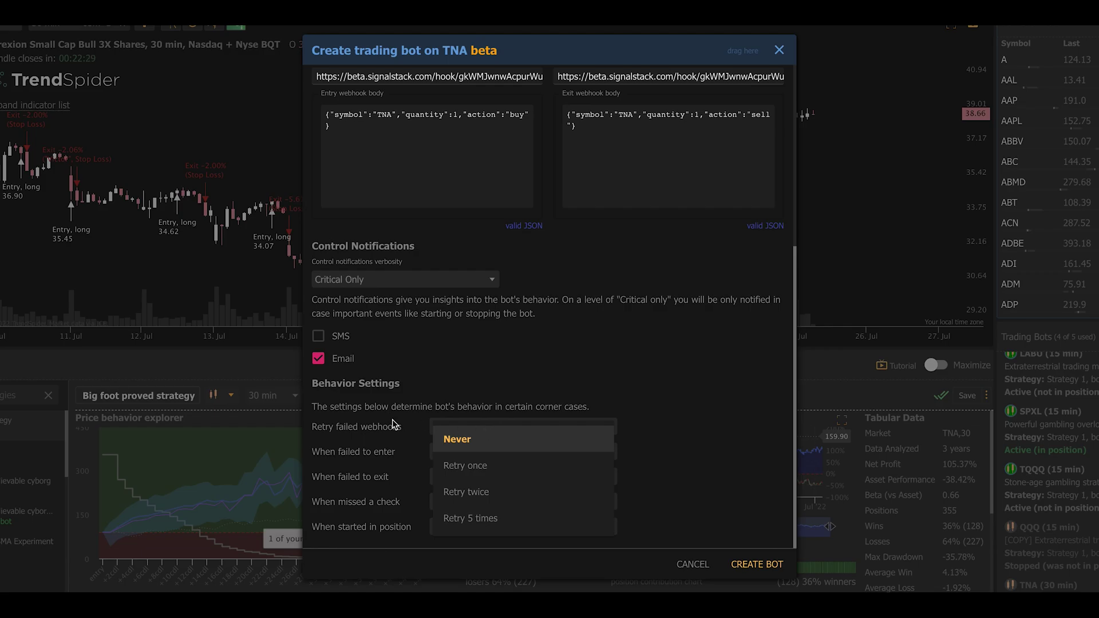
click(468, 438)
click(475, 451)
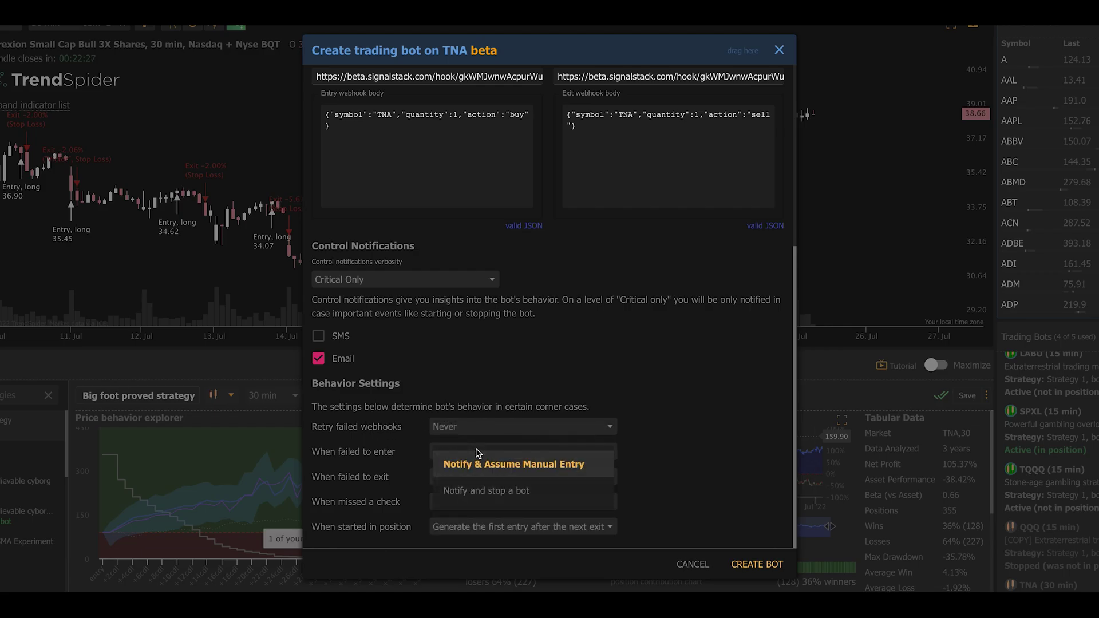
click(364, 437)
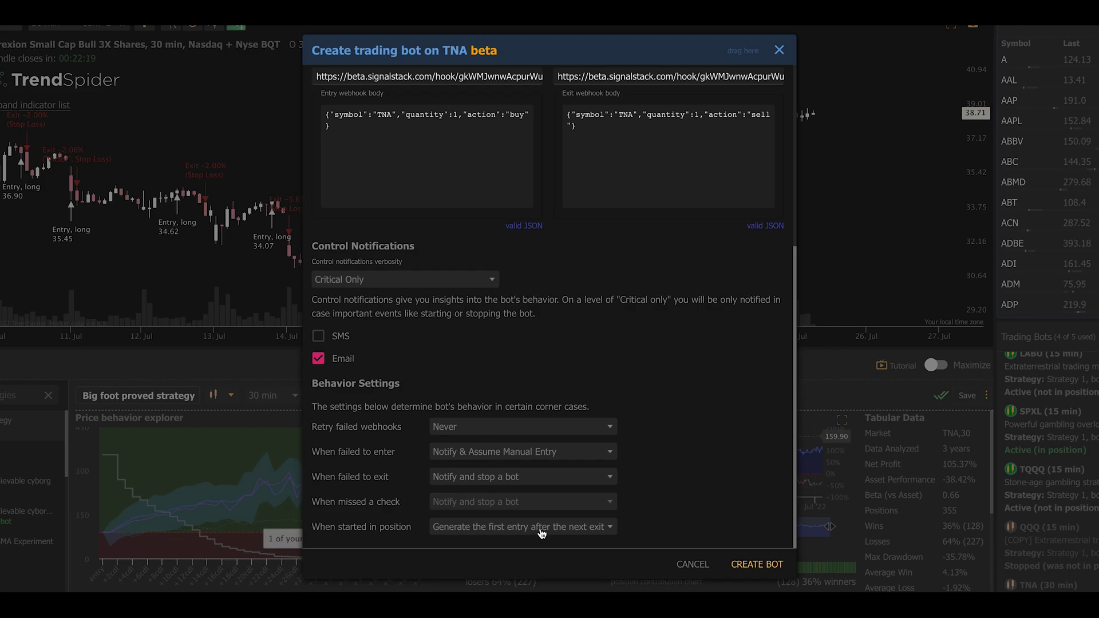
mouse_move(542, 534)
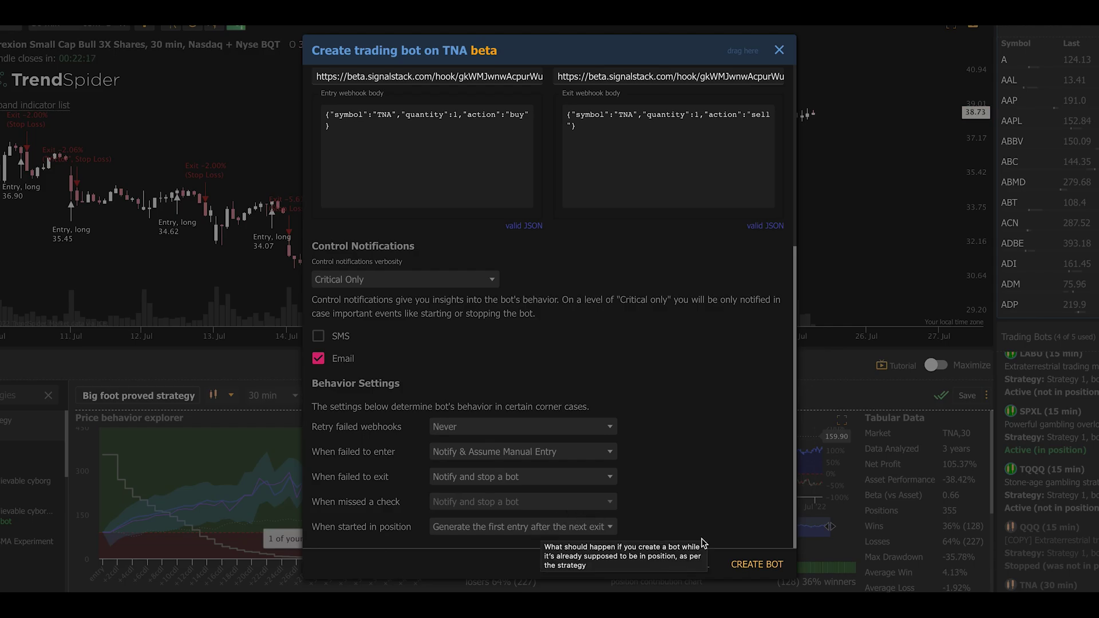
click(573, 526)
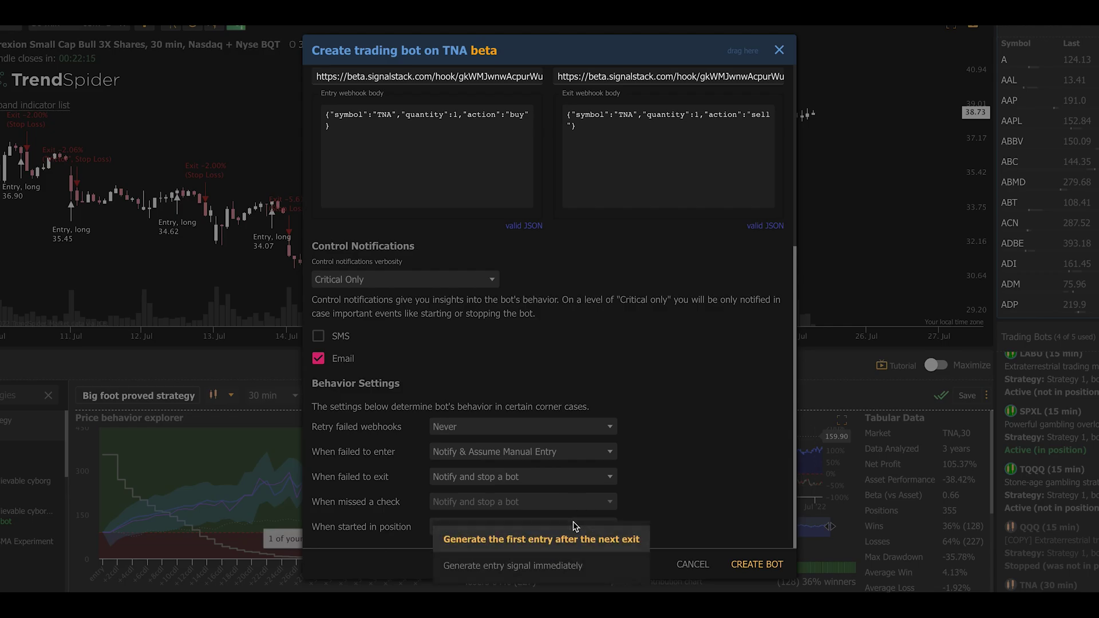
click(690, 496)
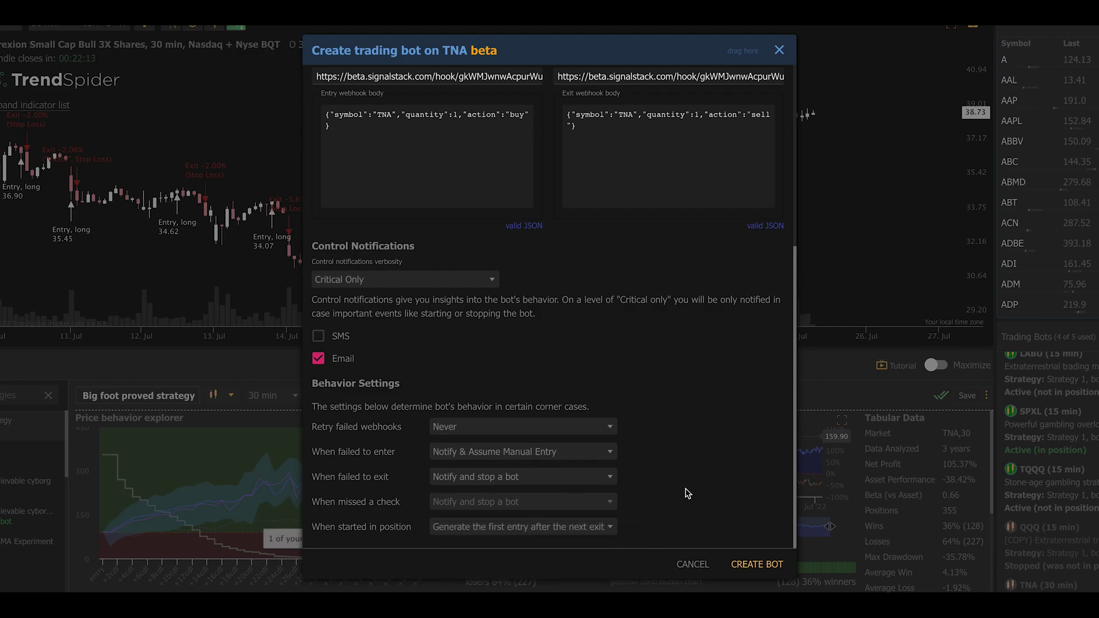
scroll(687, 493, up, 5)
scroll(685, 489, down, 5)
Create the bot, select the new TNA (30 min) bot in Trading Bots, and close the Strategy Tester.
click(755, 565)
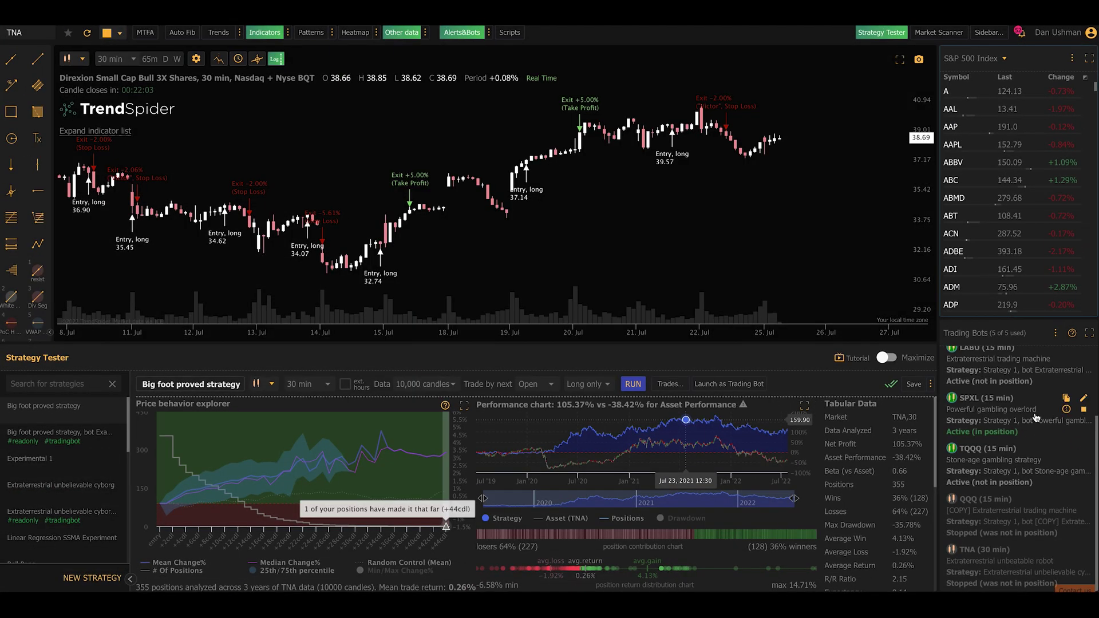
scroll(1039, 418, up, 3)
click(1010, 415)
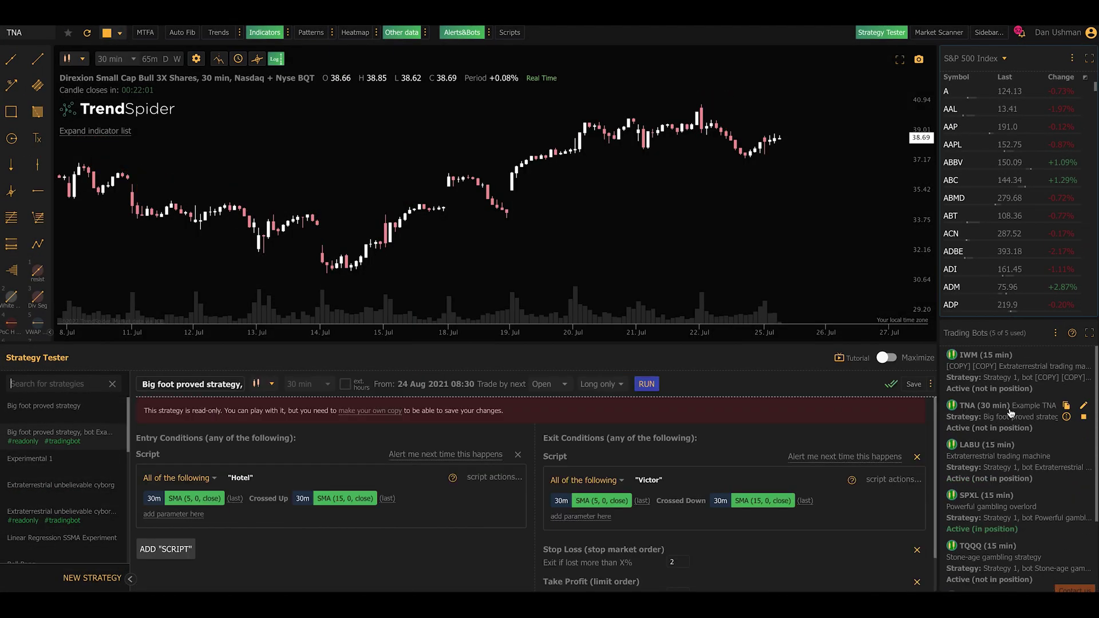
click(882, 32)
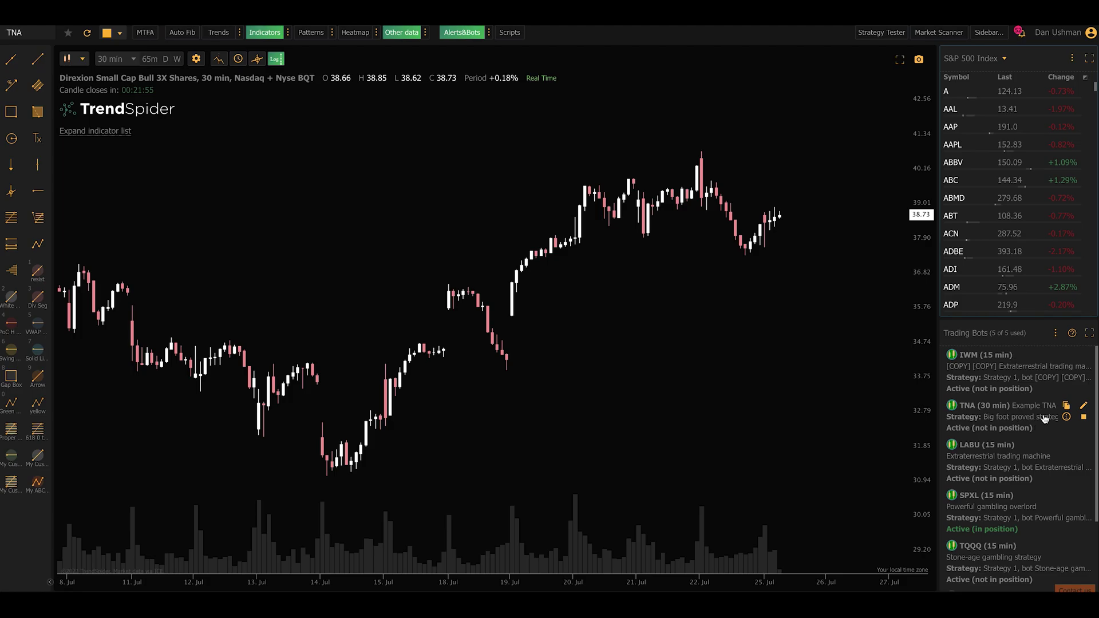
mouse_move(1064, 418)
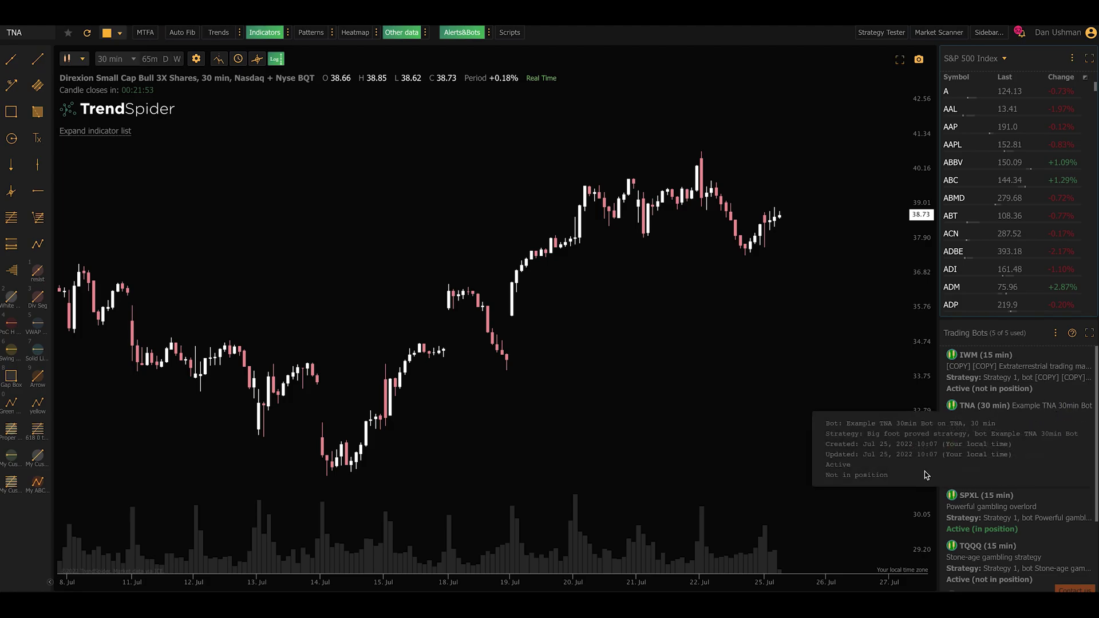